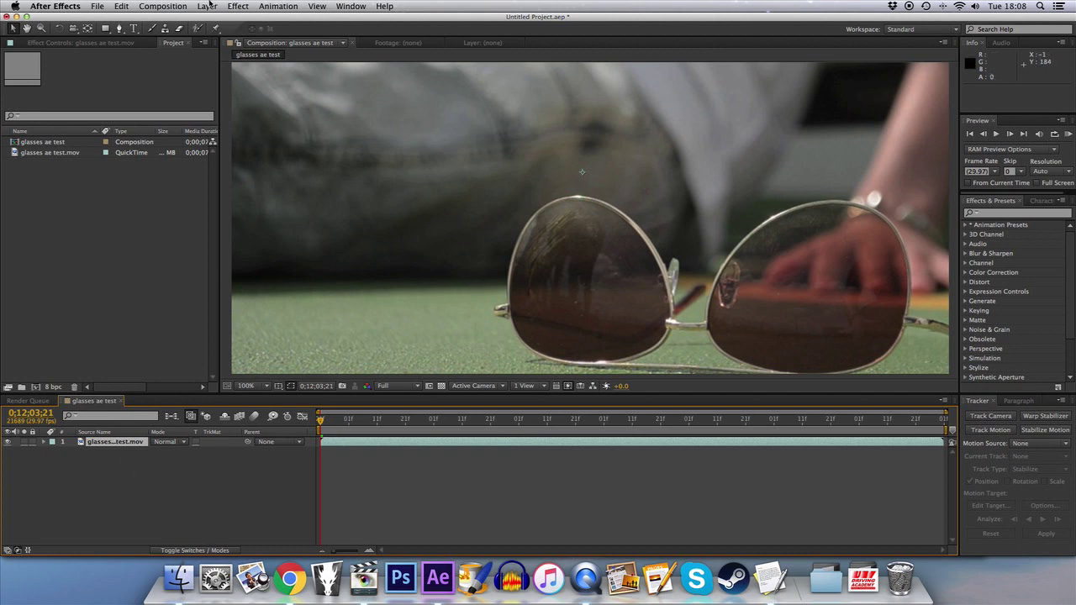
# With the glasses ae test composition open, open the Layer menu to add a new layer.
pyautogui.click(208, 5)
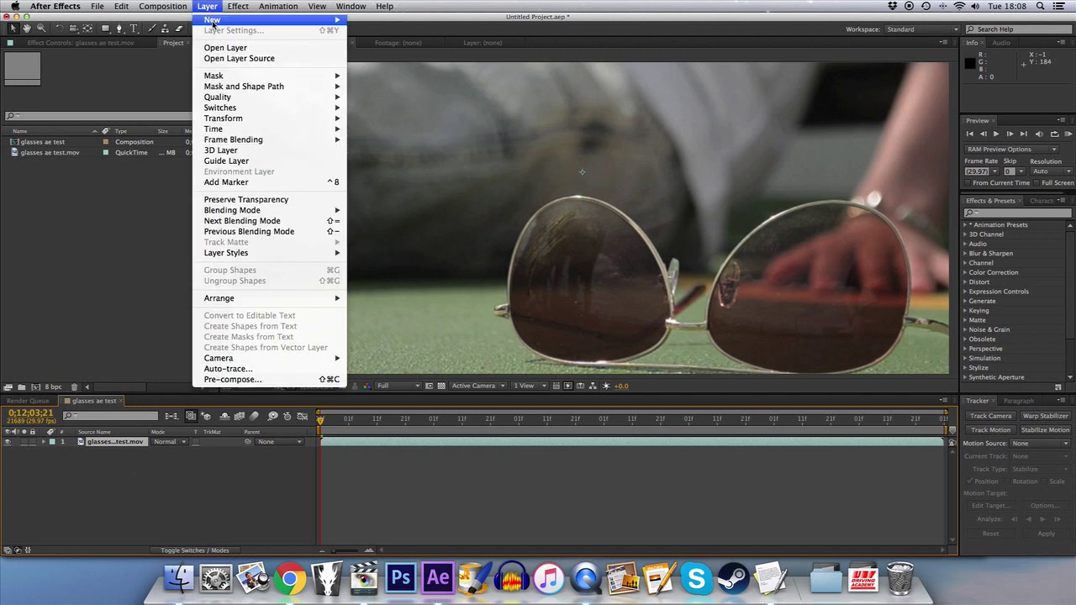
# Add a new solid coloured with a dark tone eyedropped from the left lens.
pyautogui.moveTo(215, 19)
pyautogui.click(378, 33)
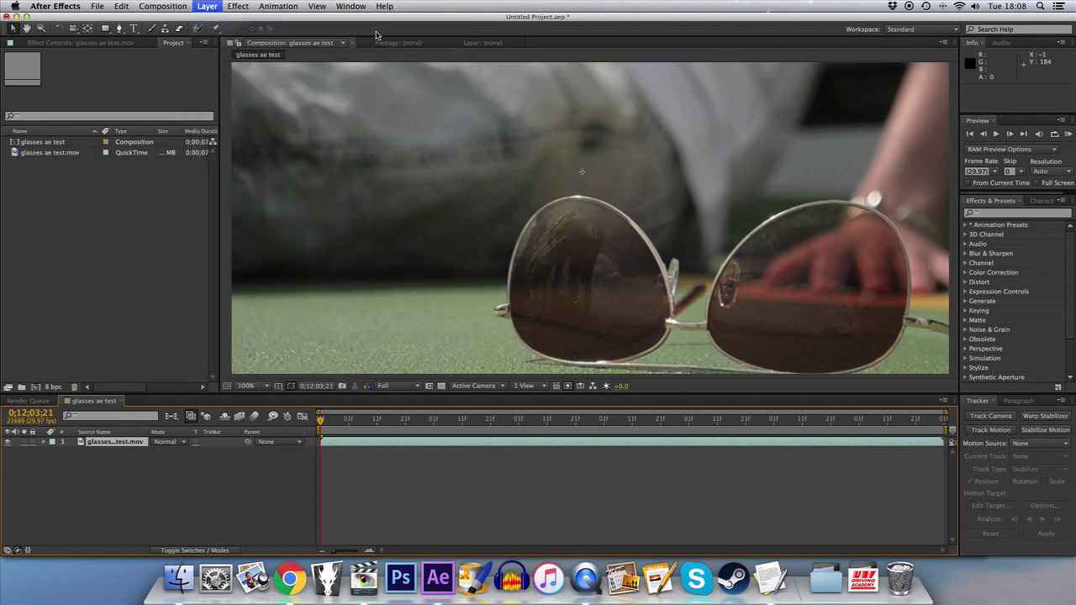
pyautogui.moveTo(611, 175); pyautogui.dragTo(302, 129)
pyautogui.click(245, 312)
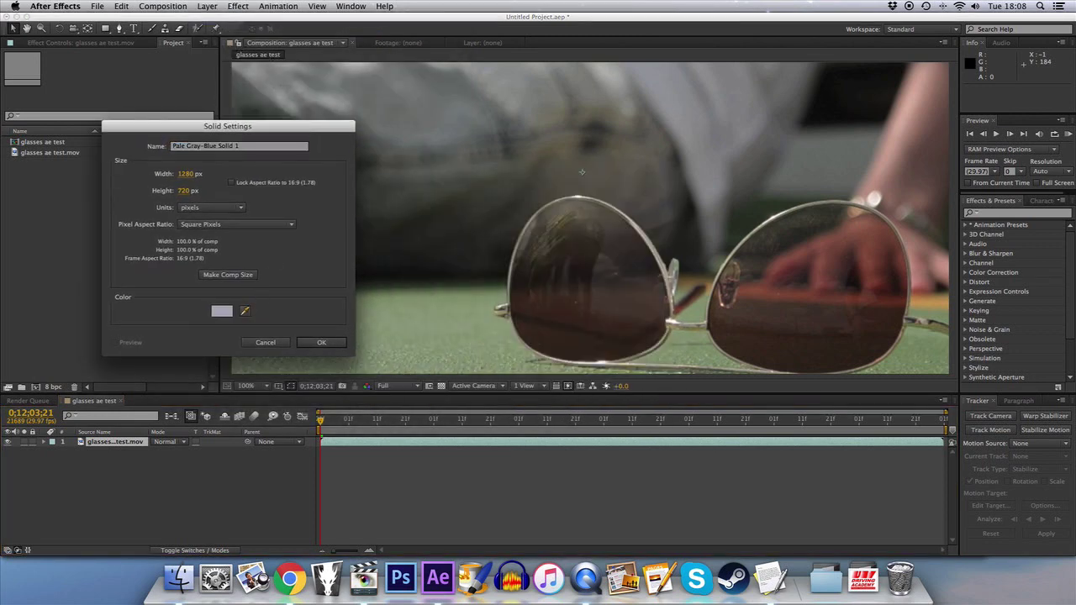
pyautogui.click(617, 308)
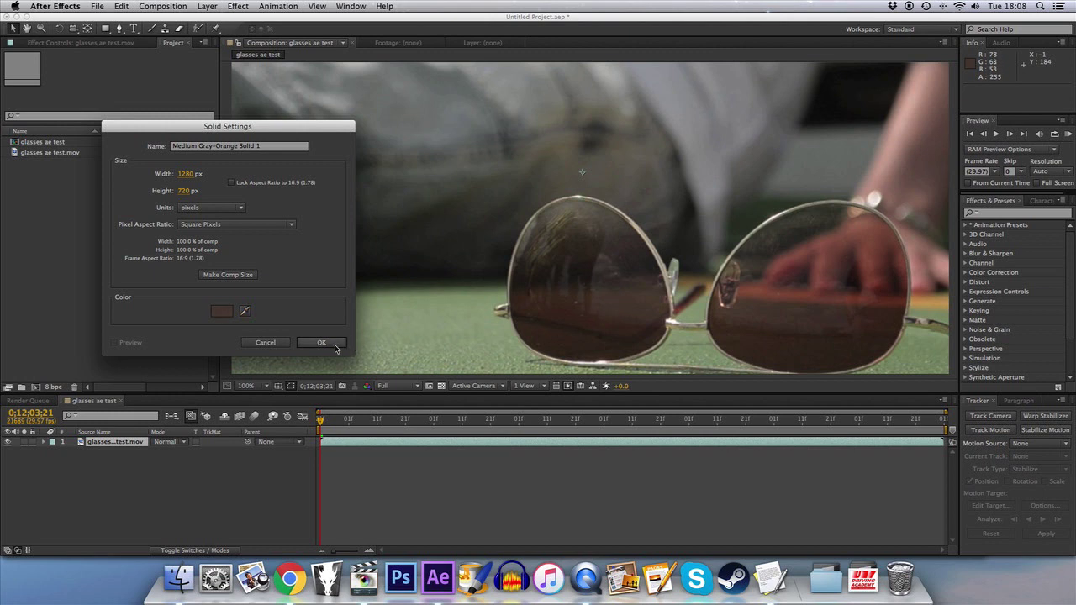
pyautogui.click(245, 312)
pyautogui.click(587, 314)
pyautogui.click(318, 343)
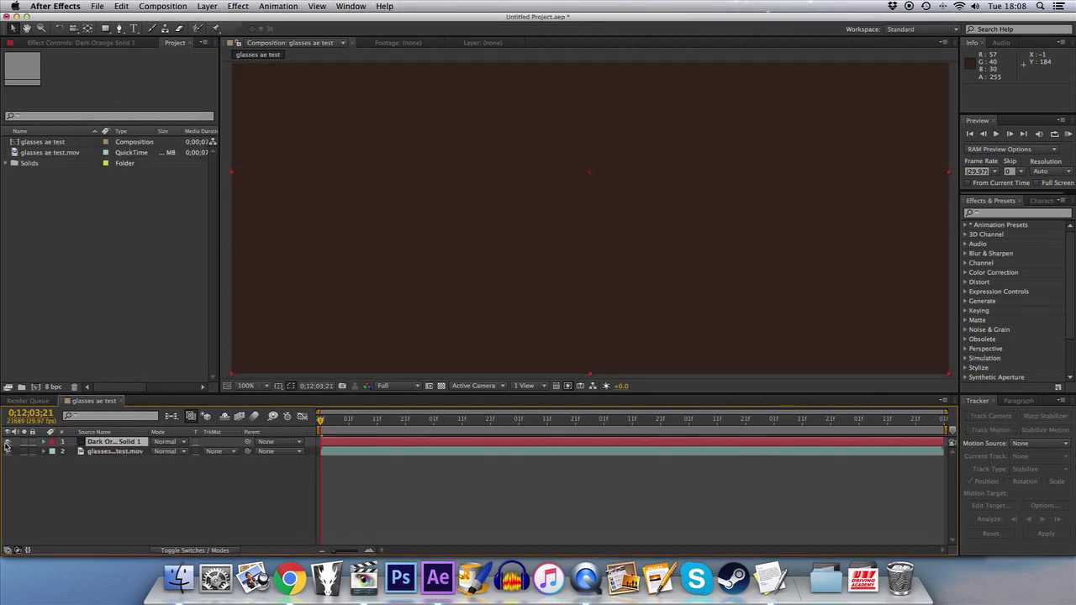
# Draw a closed six-point Pen mask over the left lens's lower-left reflection, then show the solid.
pyautogui.click(8, 442)
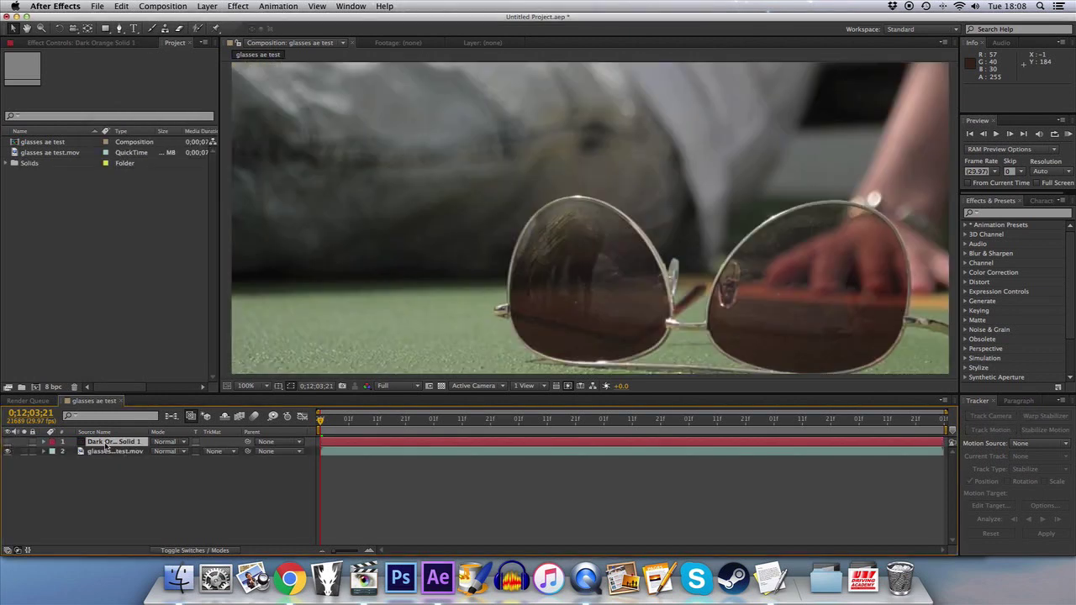
pyautogui.click(120, 29)
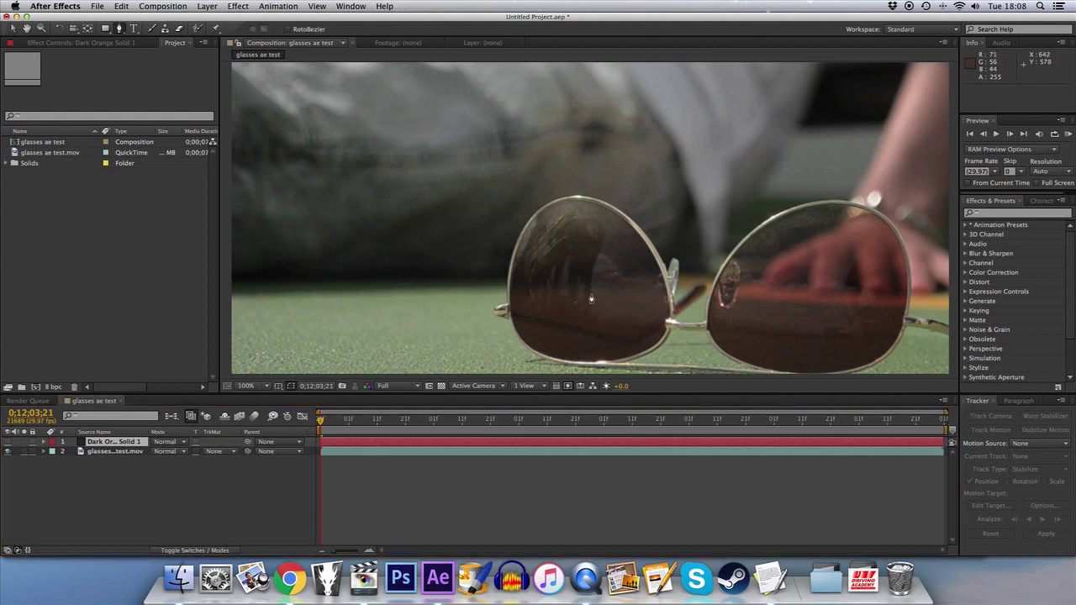
pyautogui.moveTo(553, 299); pyautogui.dragTo(585, 305)
pyautogui.click(551, 295)
pyautogui.click(532, 295)
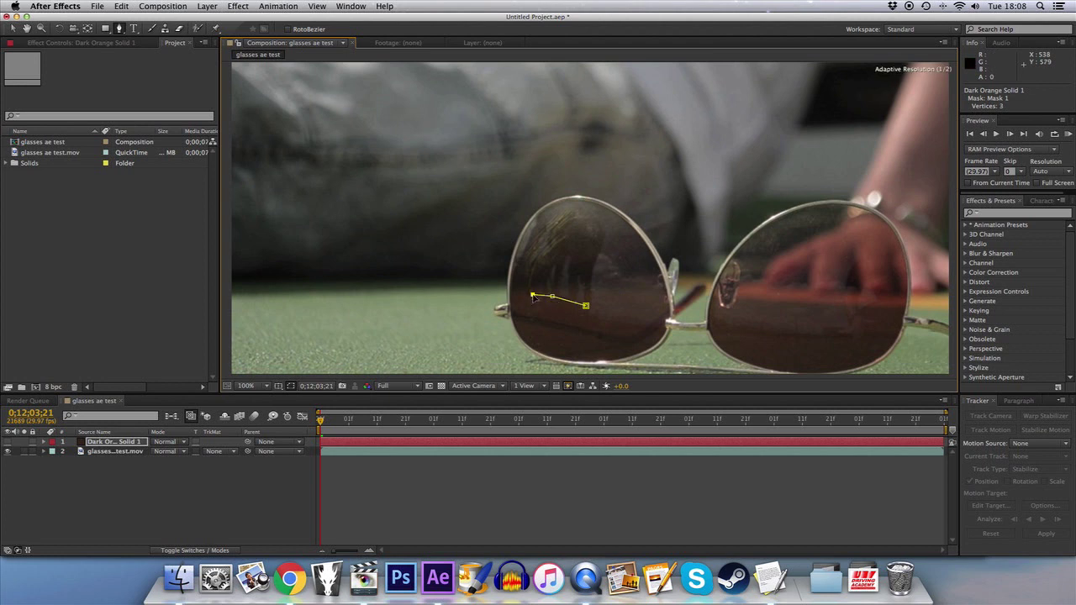
pyautogui.click(517, 295)
pyautogui.click(518, 314)
pyautogui.click(593, 327)
pyautogui.click(586, 305)
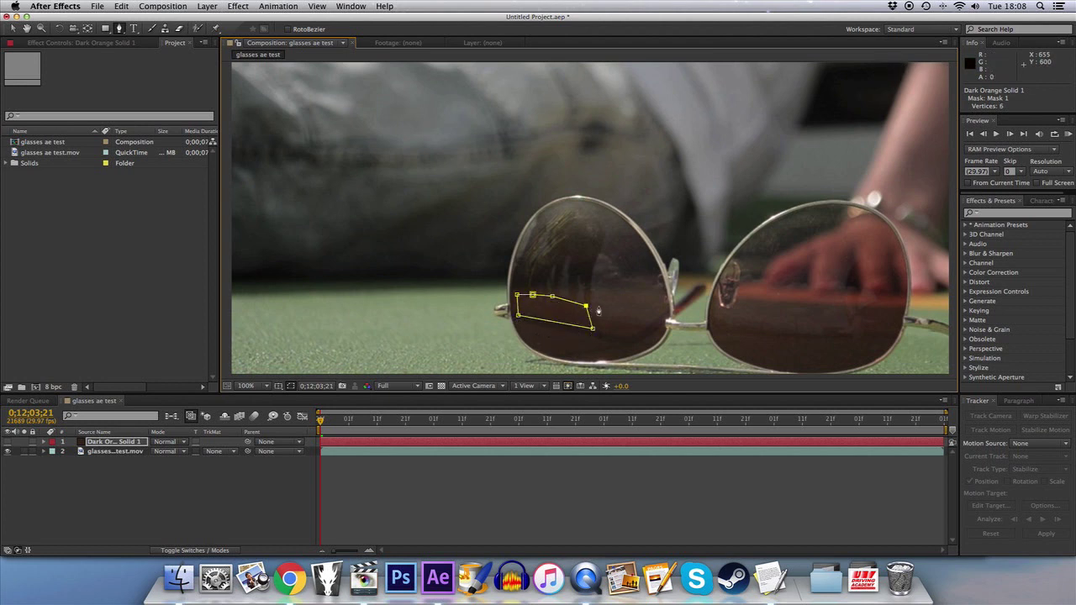
pyautogui.click(12, 28)
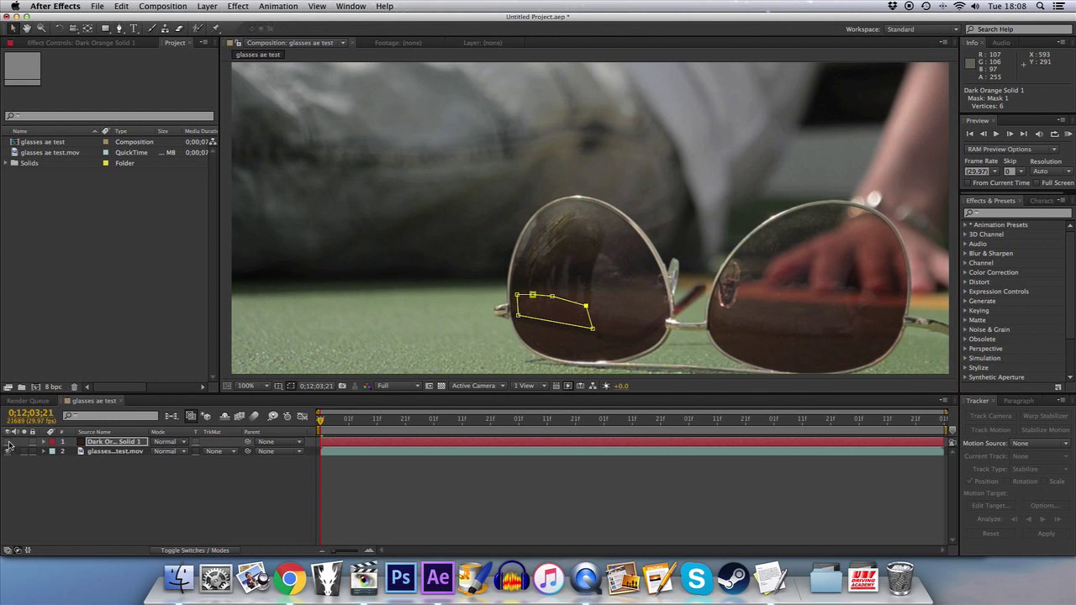
pyautogui.click(8, 445)
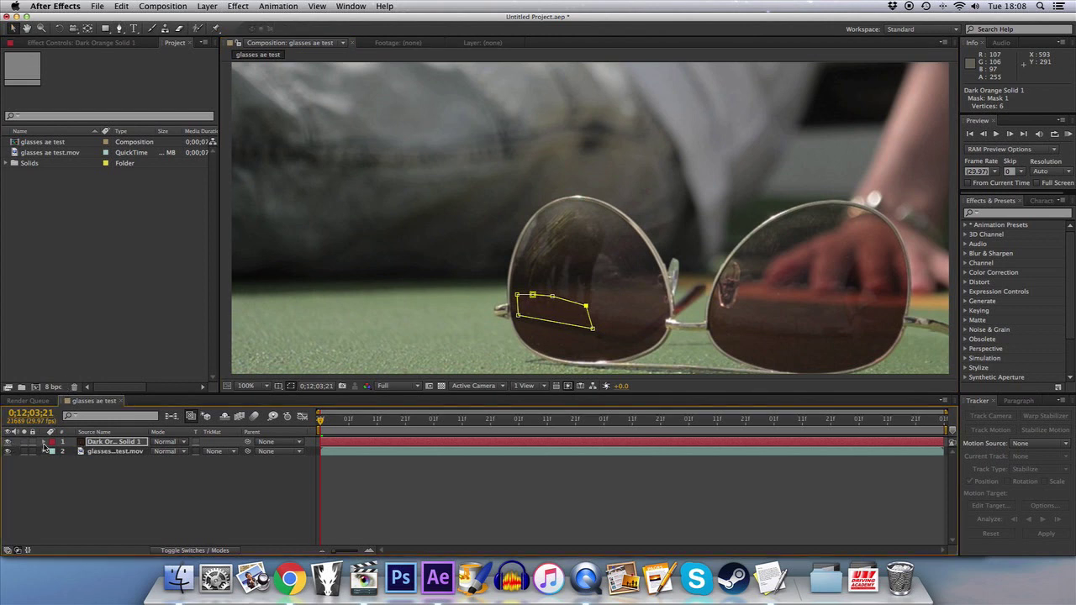
pyautogui.click(46, 443)
# Set Dark Orange Solid 1's Mask 1 to 113 px feather and 83% opacity.
pyautogui.click(53, 452)
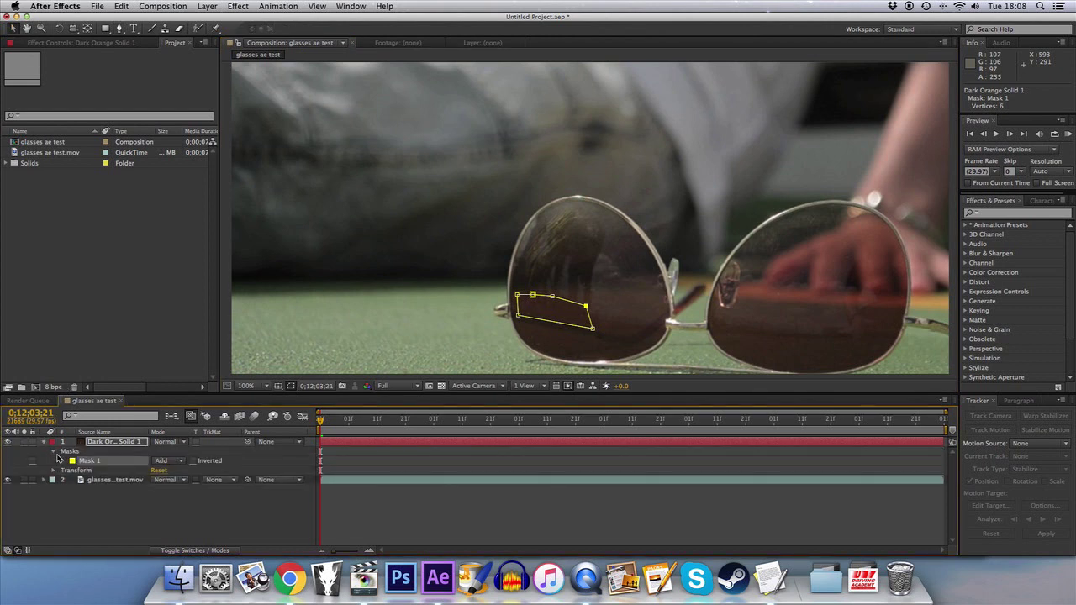
pyautogui.click(64, 461)
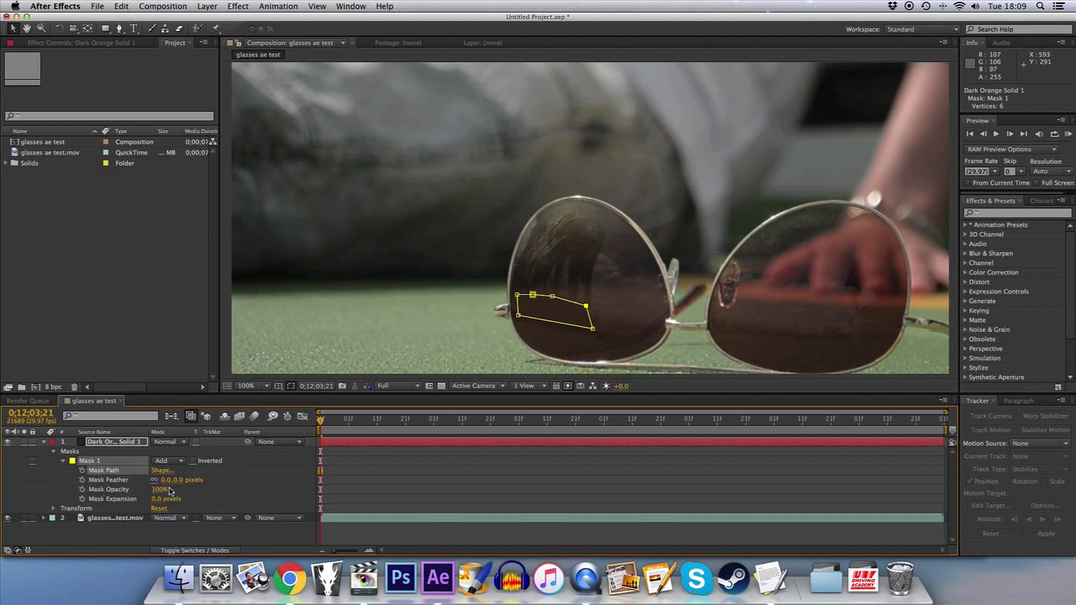
pyautogui.moveTo(167, 485); pyautogui.dragTo(228, 480)
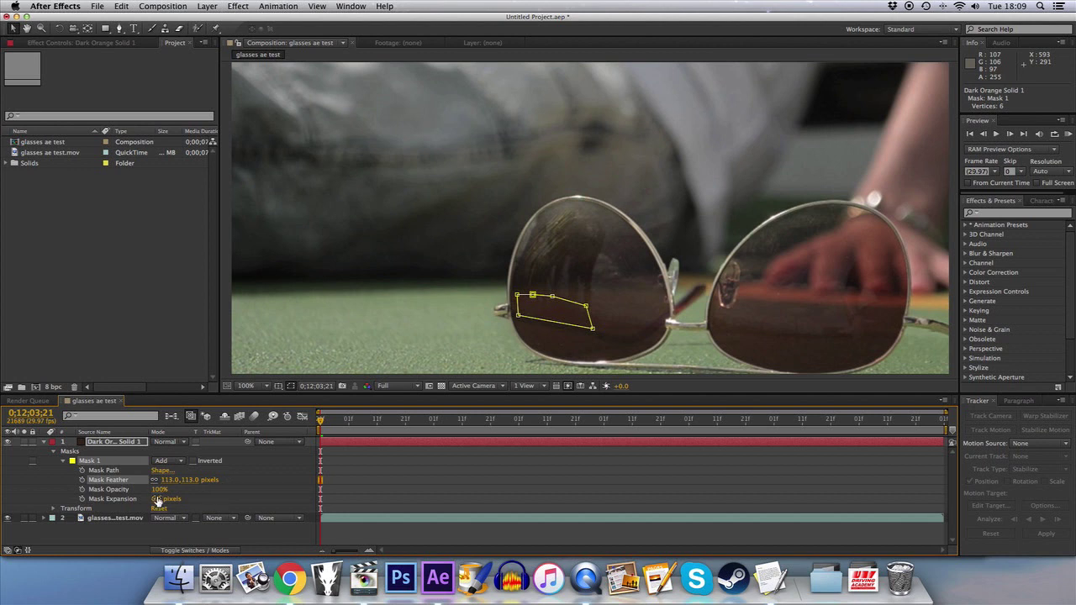
pyautogui.moveTo(159, 489); pyautogui.dragTo(155, 489)
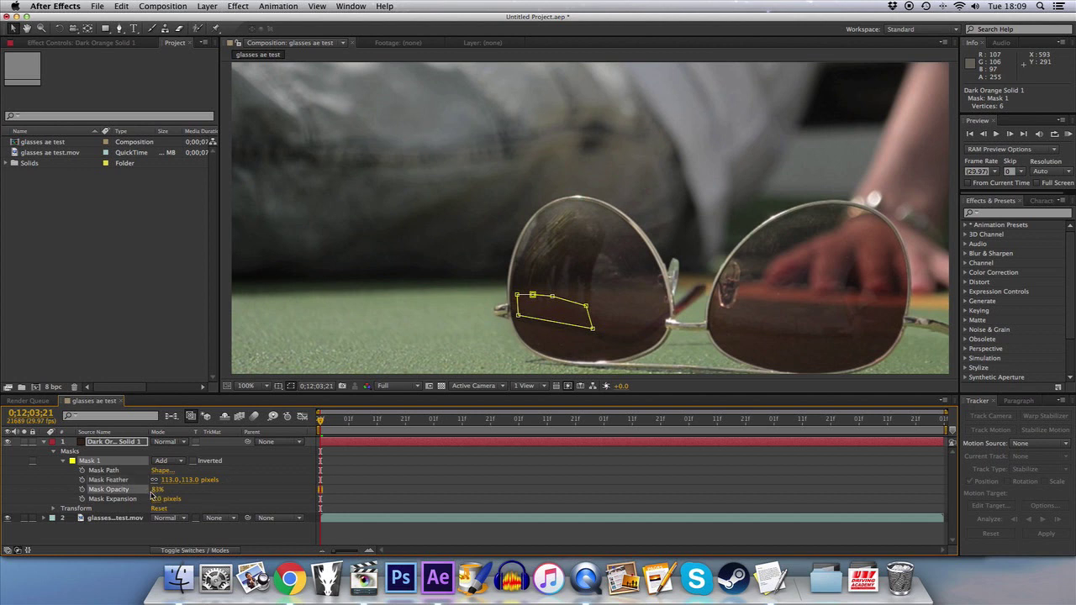
pyautogui.click(112, 532)
pyautogui.click(145, 510)
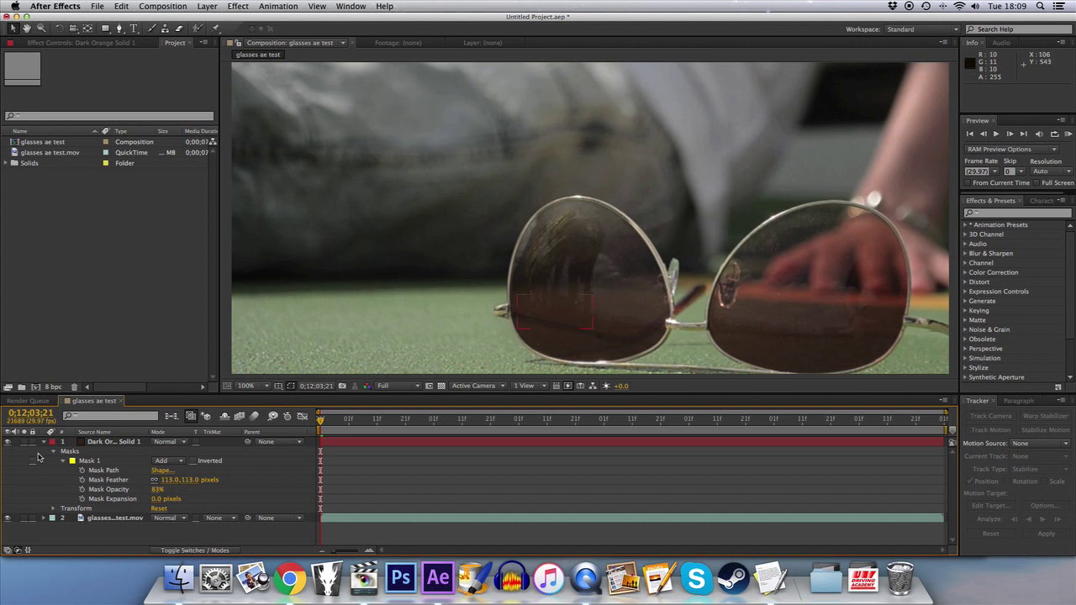
# Add a second dark solid with its colour eyedropped from the footage.
pyautogui.click(45, 443)
pyautogui.click(207, 6)
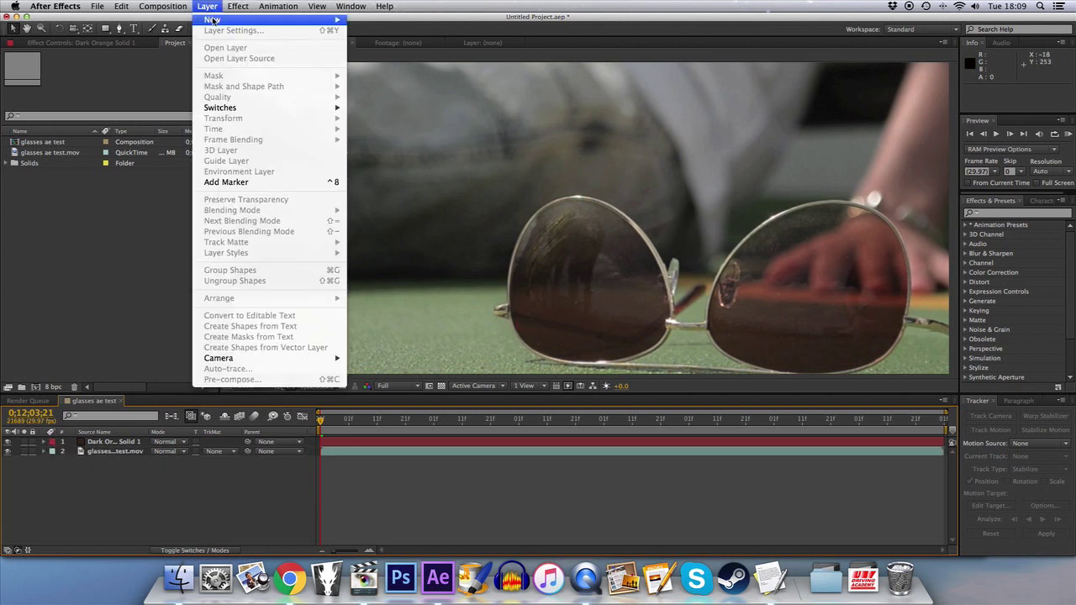
pyautogui.moveTo(253, 19)
pyautogui.click(407, 34)
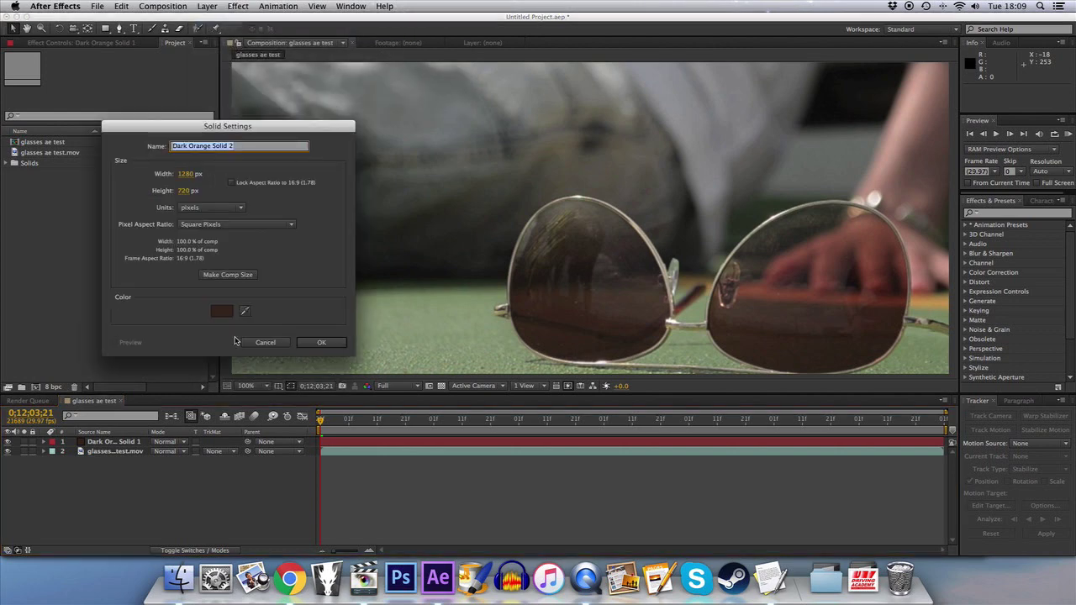
pyautogui.click(245, 312)
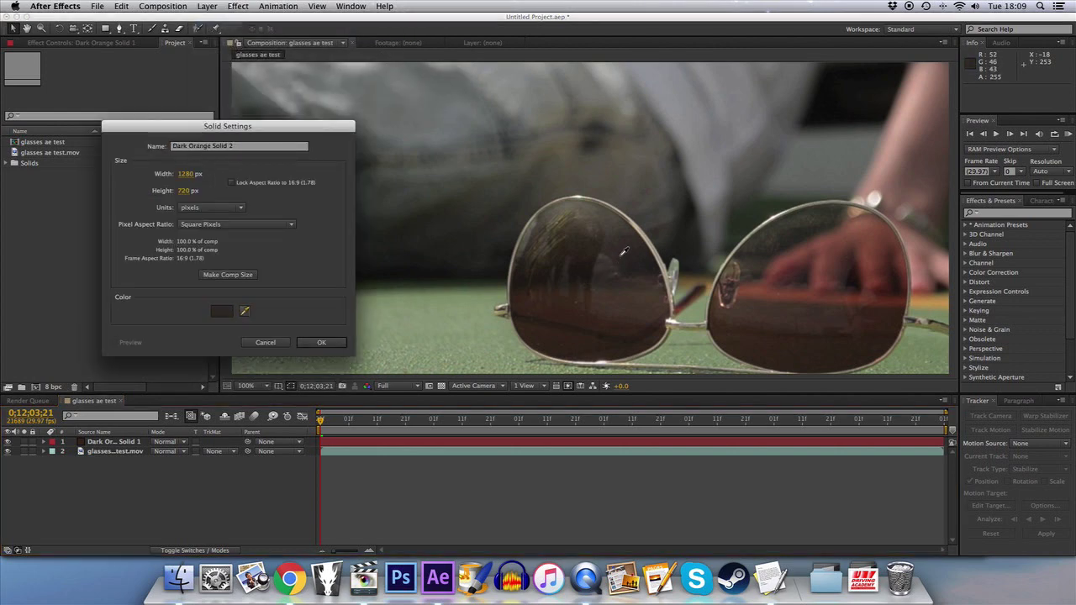
pyautogui.click(320, 343)
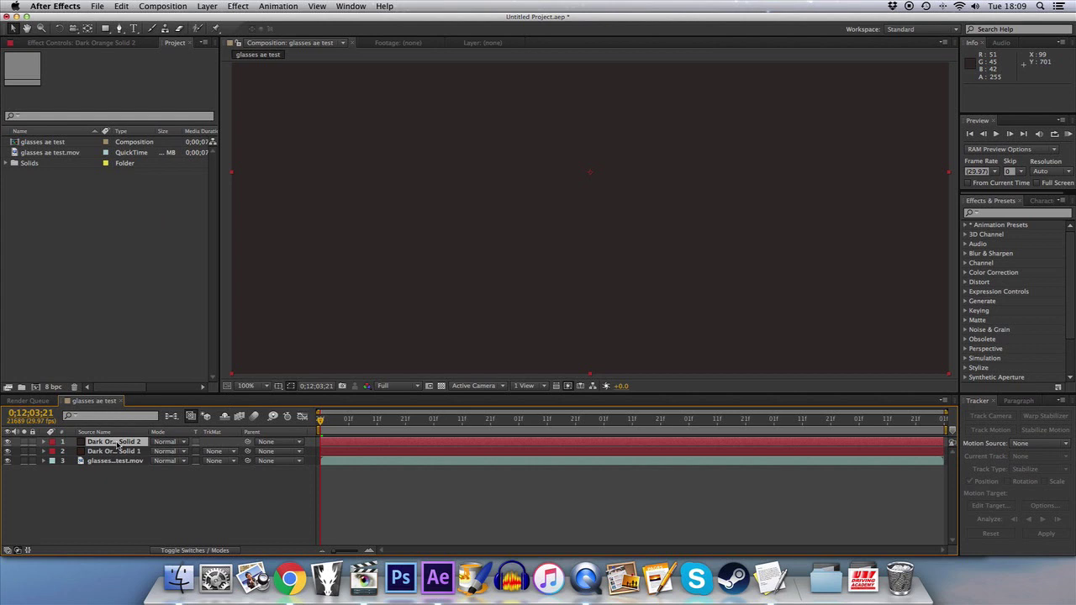
# Hide the new solid and Pen-draw a closed nine-point mask over the upper left-lens reflection.
pyautogui.click(7, 441)
pyautogui.click(119, 28)
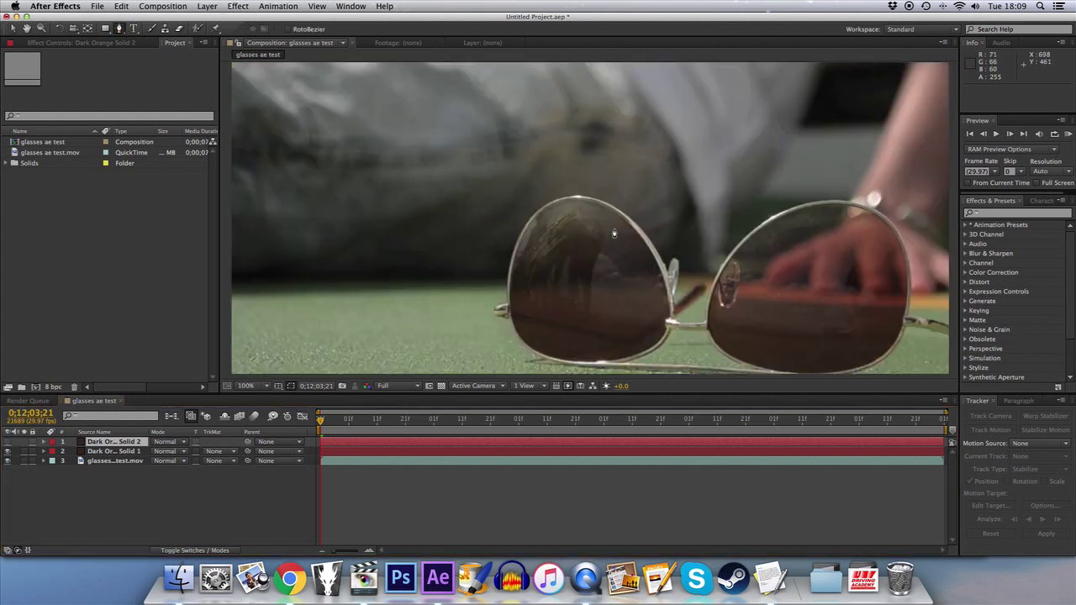
pyautogui.click(607, 221)
pyautogui.click(581, 209)
pyautogui.click(547, 215)
pyautogui.click(519, 240)
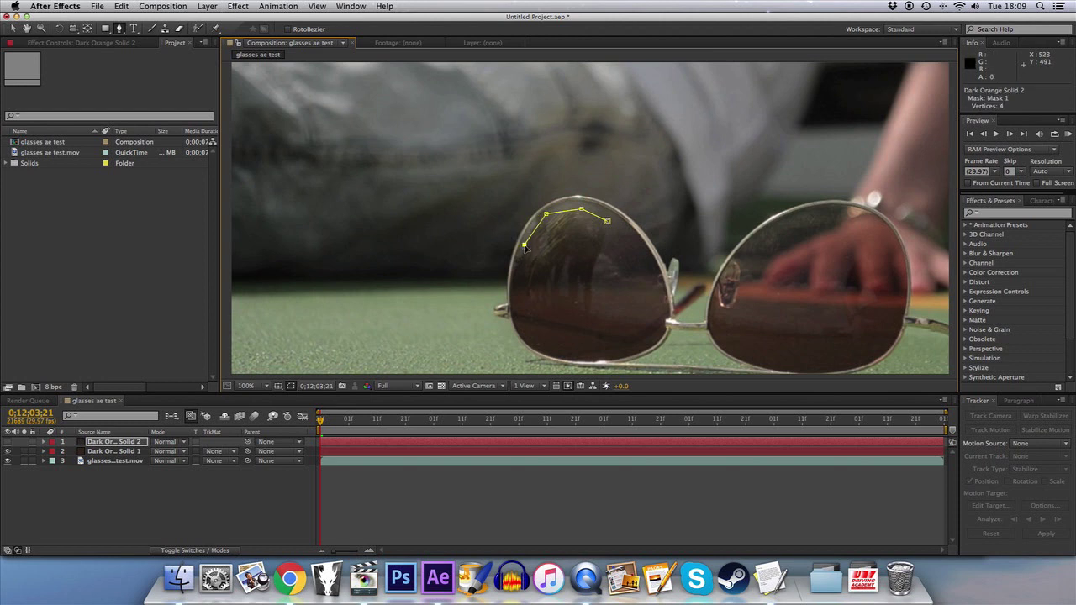
pyautogui.click(535, 275)
pyautogui.click(583, 284)
pyautogui.click(613, 278)
pyautogui.click(611, 233)
pyautogui.click(609, 222)
# Make Dark Orange Solid 2 visible again and expand its mask properties.
pyautogui.click(13, 28)
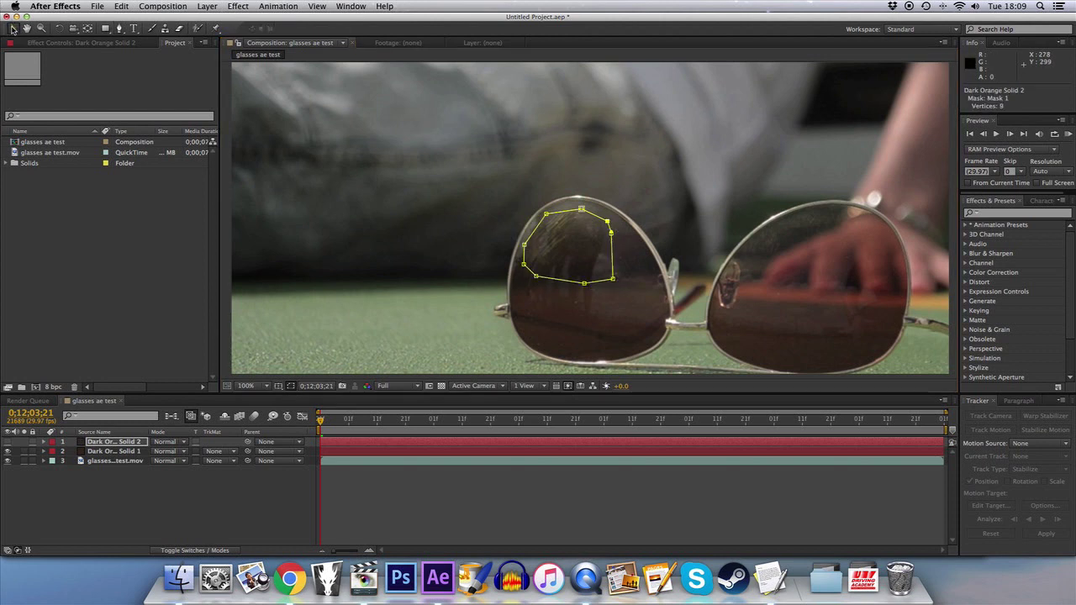
pyautogui.click(8, 442)
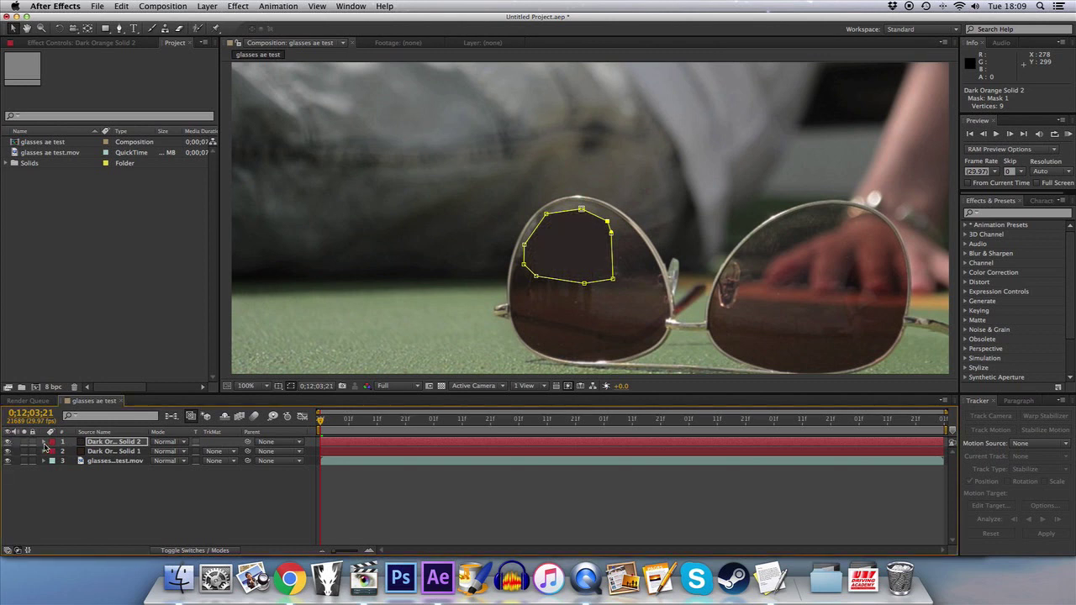
pyautogui.click(44, 443)
pyautogui.click(54, 452)
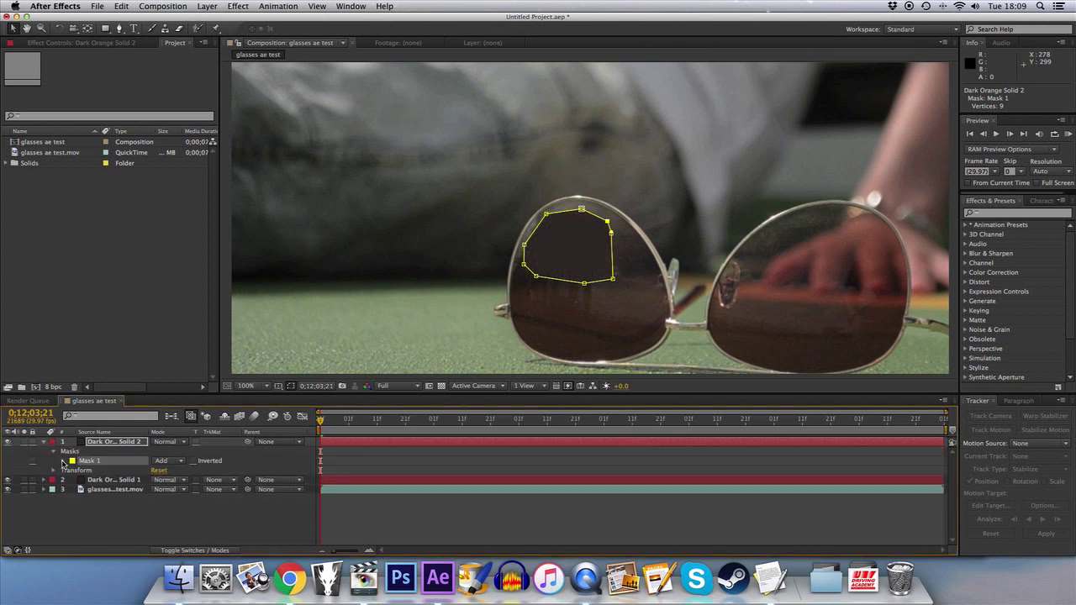
# Lower the upper-lens mask's opacity, then collapse and deselect the solid.
pyautogui.click(63, 462)
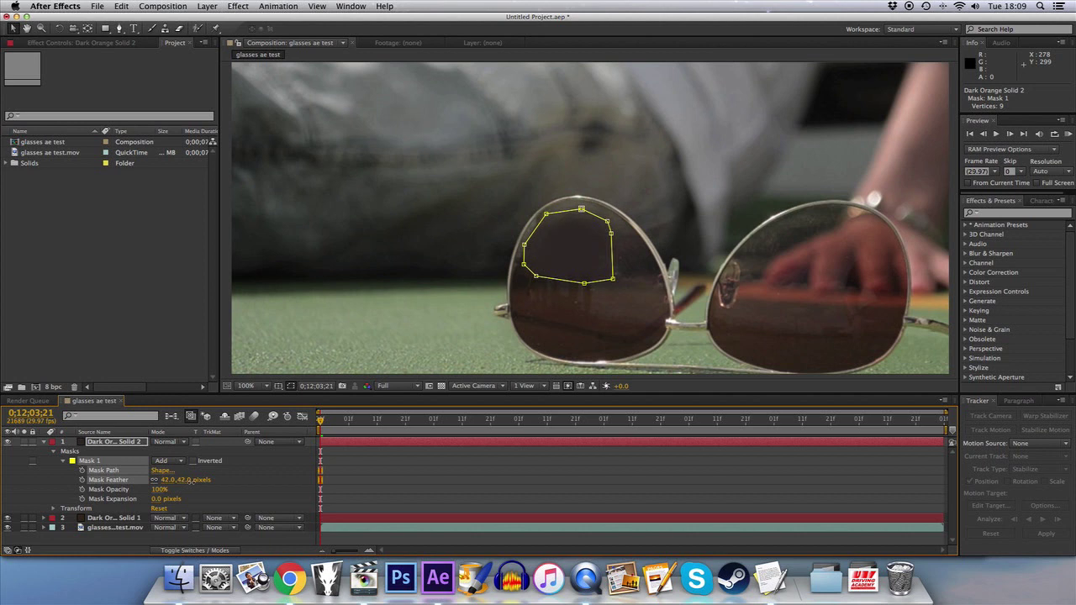
pyautogui.moveTo(158, 489); pyautogui.dragTo(153, 490)
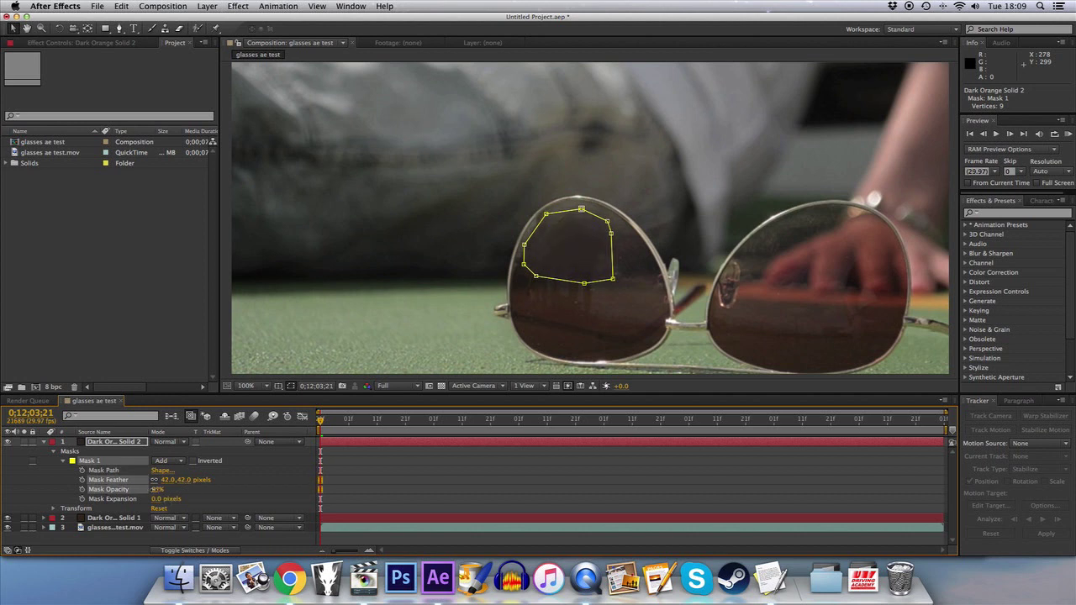
pyautogui.moveTo(157, 489)
pyautogui.mouseDown()
pyautogui.moveTo(174, 482)
pyautogui.moveTo(171, 495)
pyautogui.mouseUp()
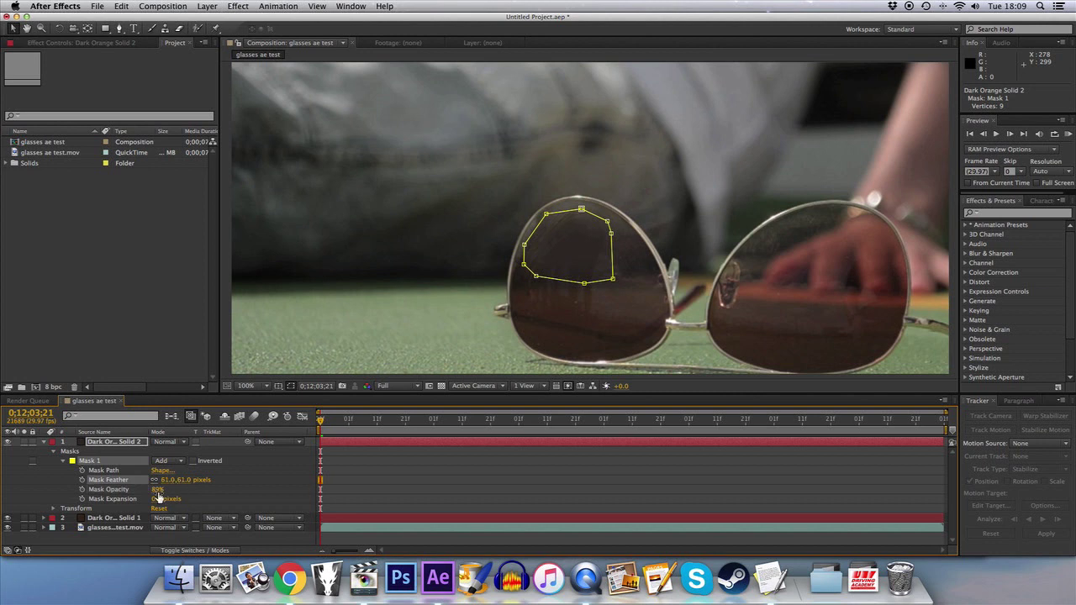
pyautogui.click(43, 442)
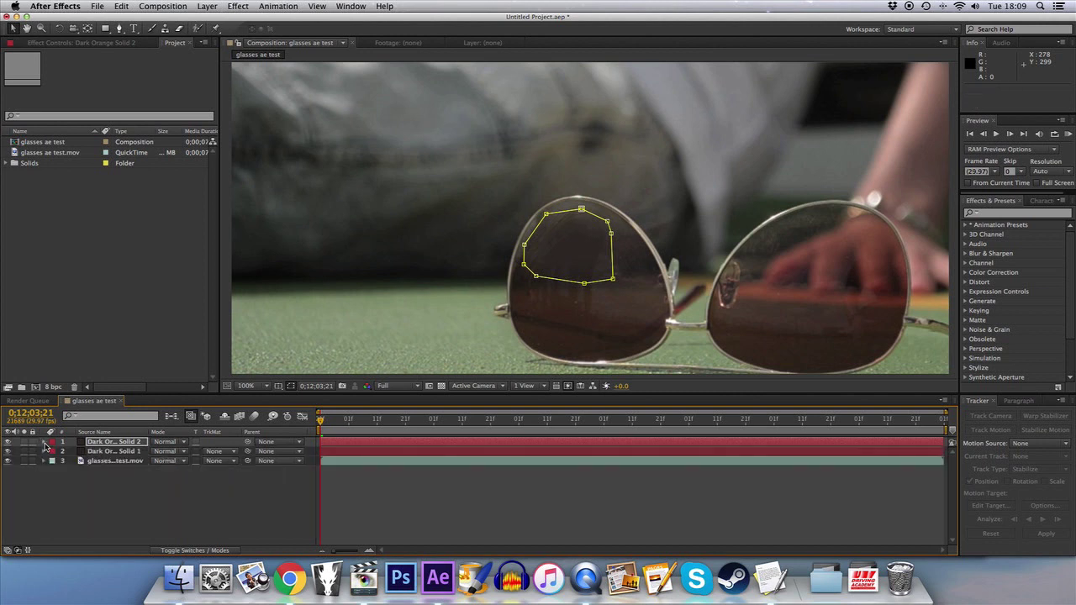
pyautogui.click(76, 494)
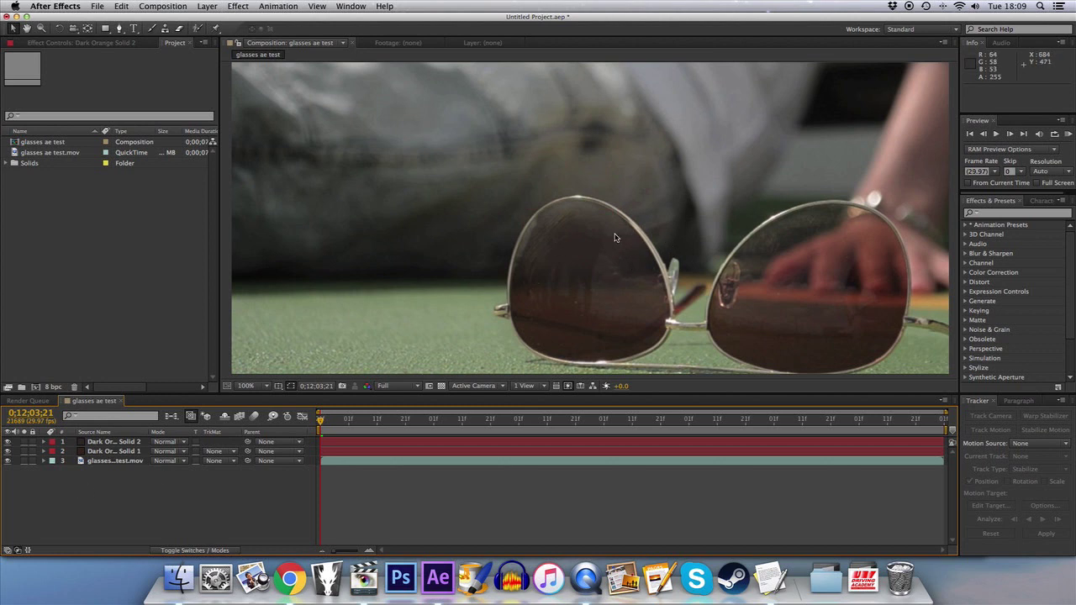
# Drag the mask's right-side vertices outward to cover more of the left-lens reflection.
pyautogui.click(578, 253)
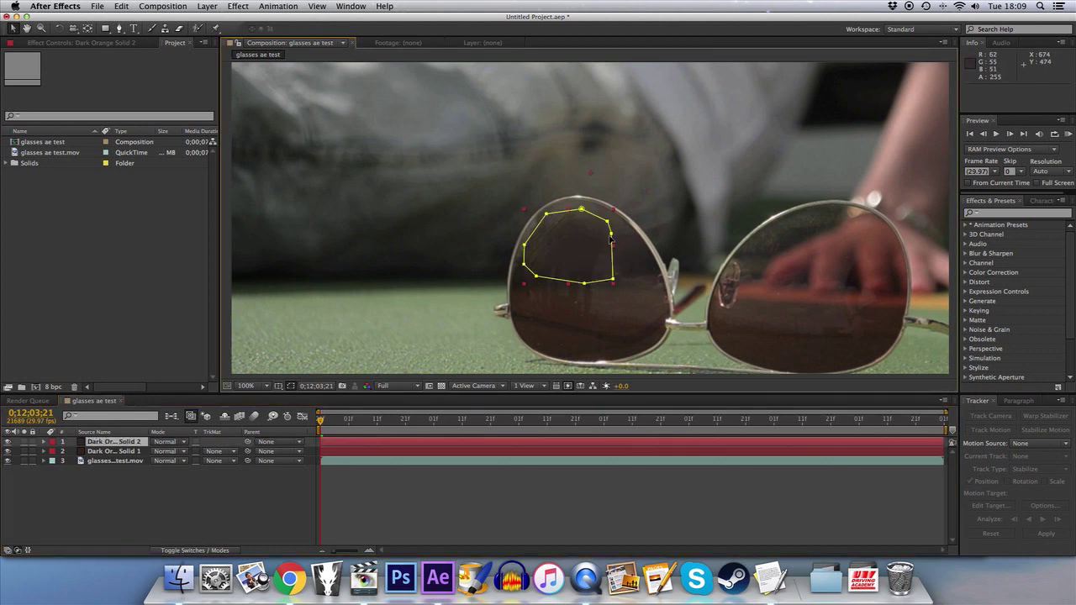
pyautogui.moveTo(612, 241); pyautogui.dragTo(639, 244)
pyautogui.moveTo(612, 278); pyautogui.dragTo(657, 285)
pyautogui.click(96, 494)
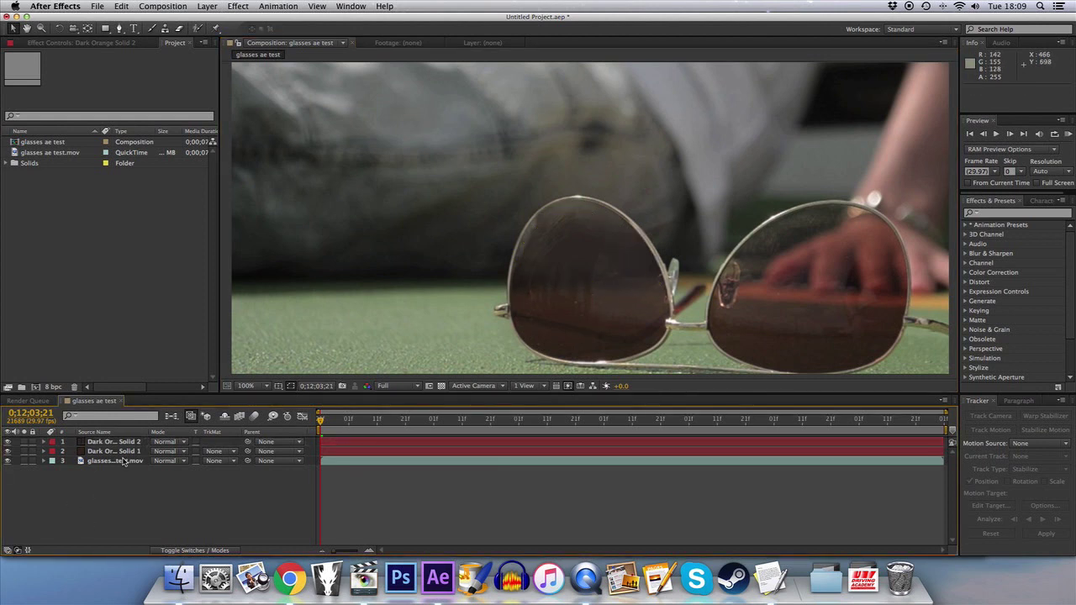
# Add a new solid coloured with the lens tone sampled from the footage.
pyautogui.click(207, 6)
pyautogui.moveTo(214, 19)
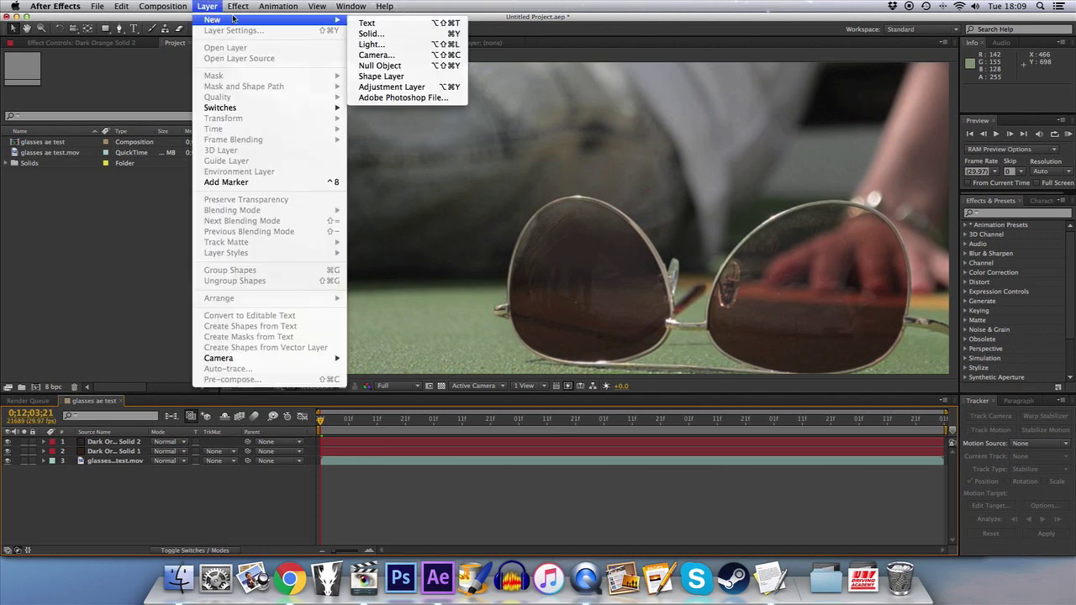
pyautogui.click(370, 35)
pyautogui.click(245, 311)
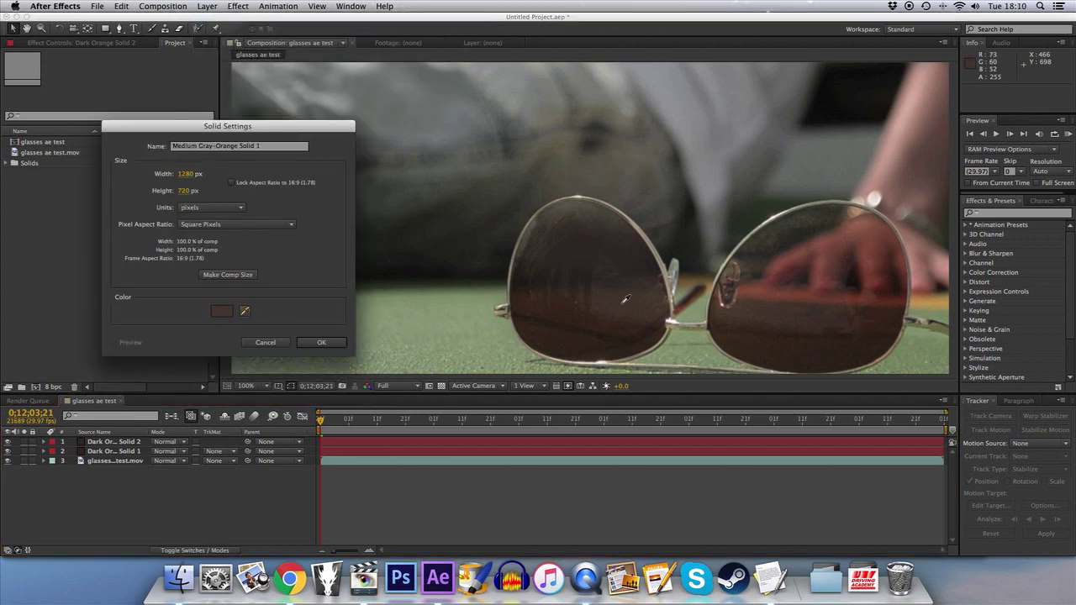
pyautogui.click(542, 313)
pyautogui.press('Return')
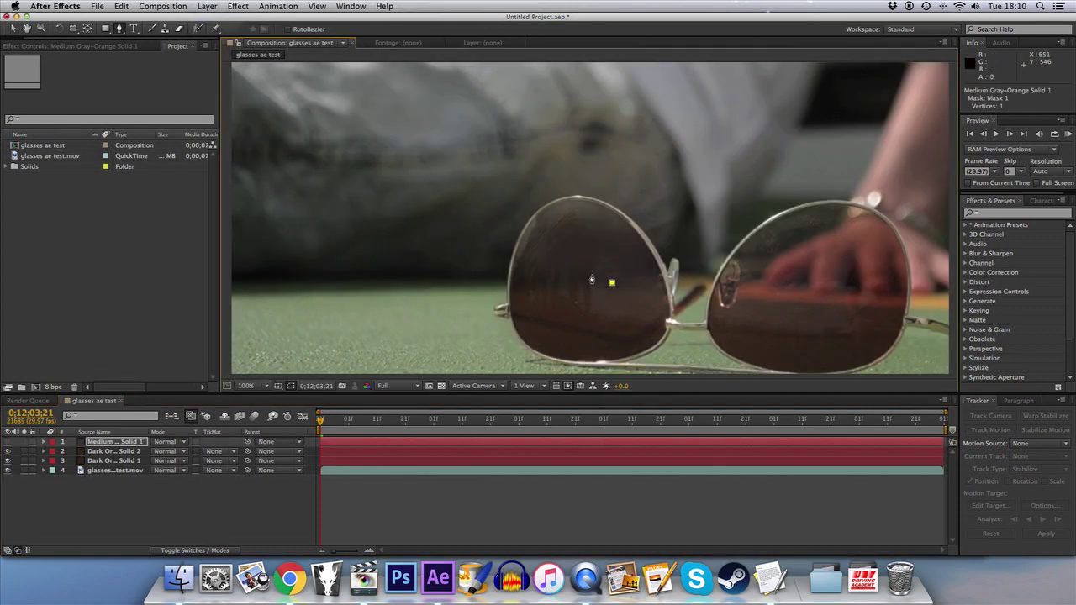
# Draw a closed mask on the lower left lens and stretch its right side across the lens.
pyautogui.click(572, 270)
pyautogui.click(532, 266)
pyautogui.click(518, 291)
pyautogui.click(529, 304)
pyautogui.click(560, 319)
pyautogui.click(611, 318)
pyautogui.click(611, 285)
pyautogui.moveTo(611, 284); pyautogui.dragTo(652, 275)
pyautogui.moveTo(611, 319); pyautogui.dragTo(653, 332)
# Feather the new mask to about 81 pixels and review the blend.
pyautogui.click(44, 441)
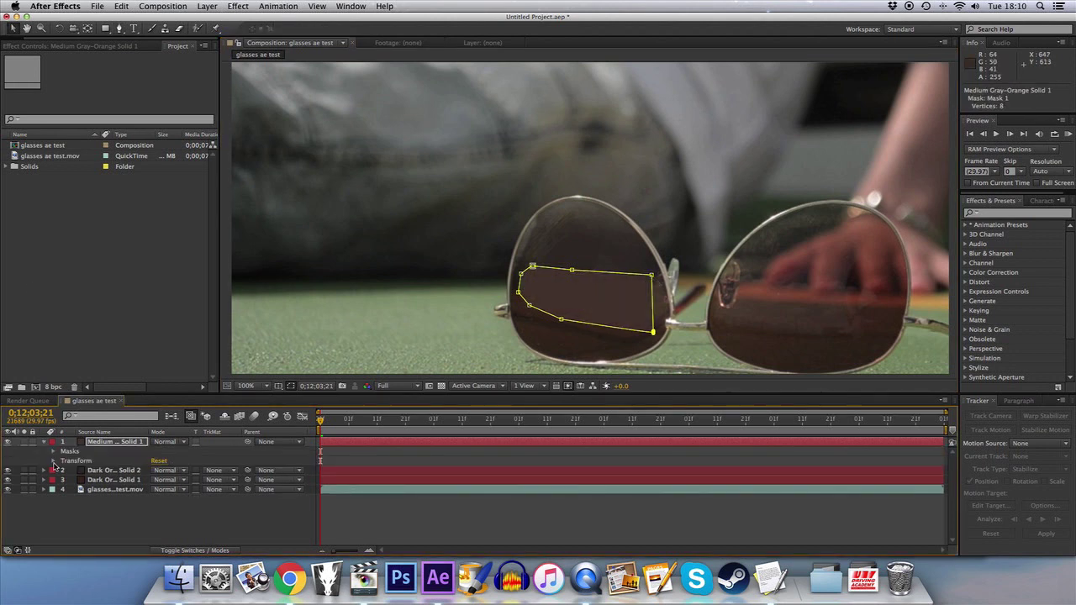
pyautogui.click(63, 461)
pyautogui.click(82, 479)
pyautogui.moveTo(166, 480); pyautogui.dragTo(218, 479)
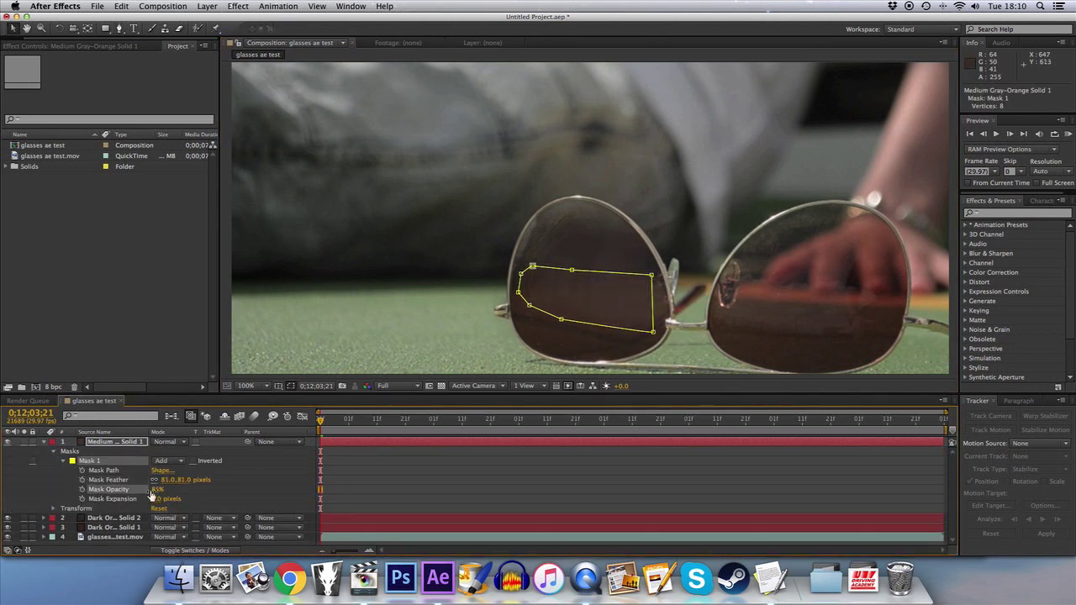
pyautogui.click(43, 441)
pyautogui.click(137, 493)
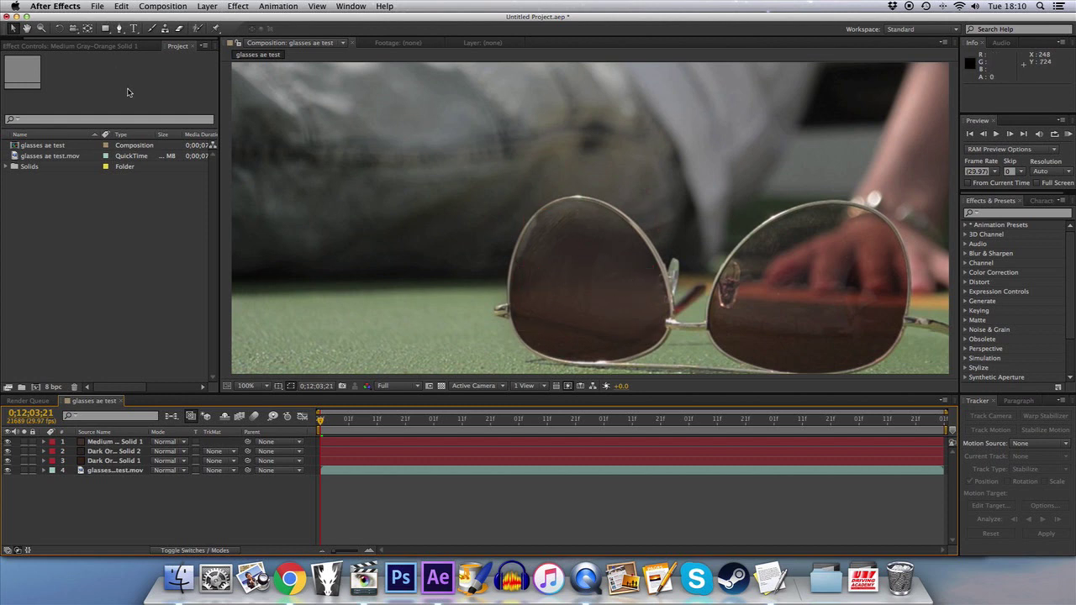
# Add another dark orange solid with the default settings.
pyautogui.click(203, 5)
pyautogui.moveTo(277, 20)
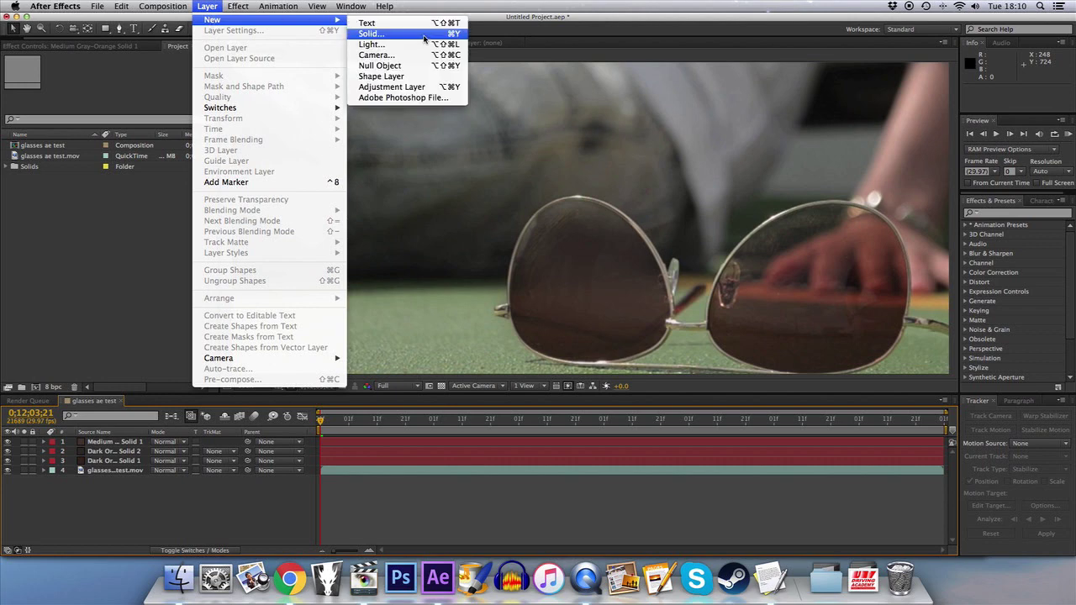
pyautogui.click(424, 37)
pyautogui.press('Return')
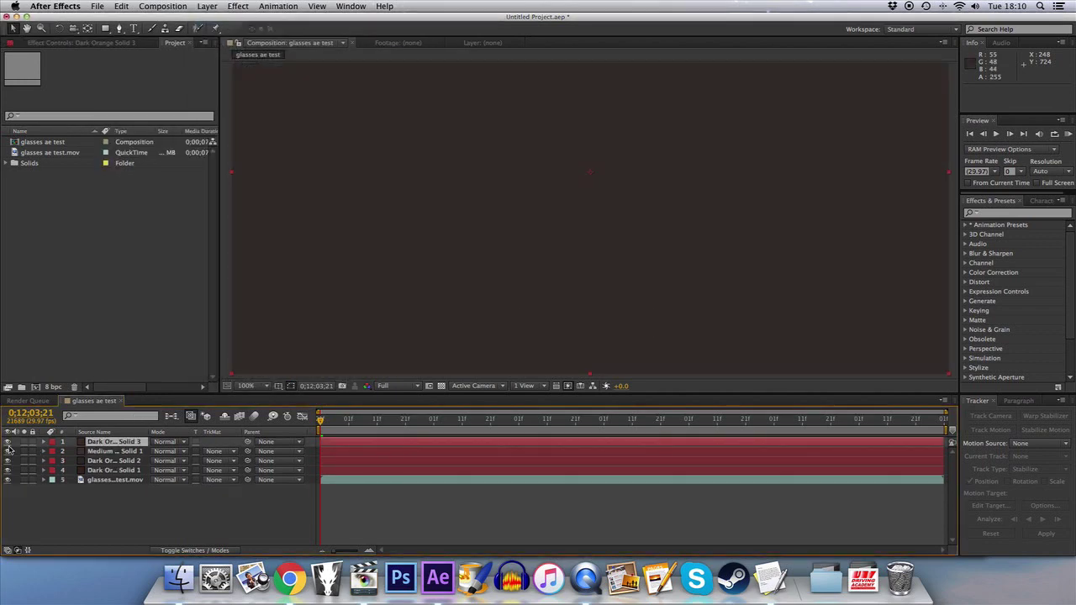
# Pen-draw a closed 11-point mask around the upper and centre of the left lens.
pyautogui.press('g')
pyautogui.click(613, 220)
pyautogui.click(573, 209)
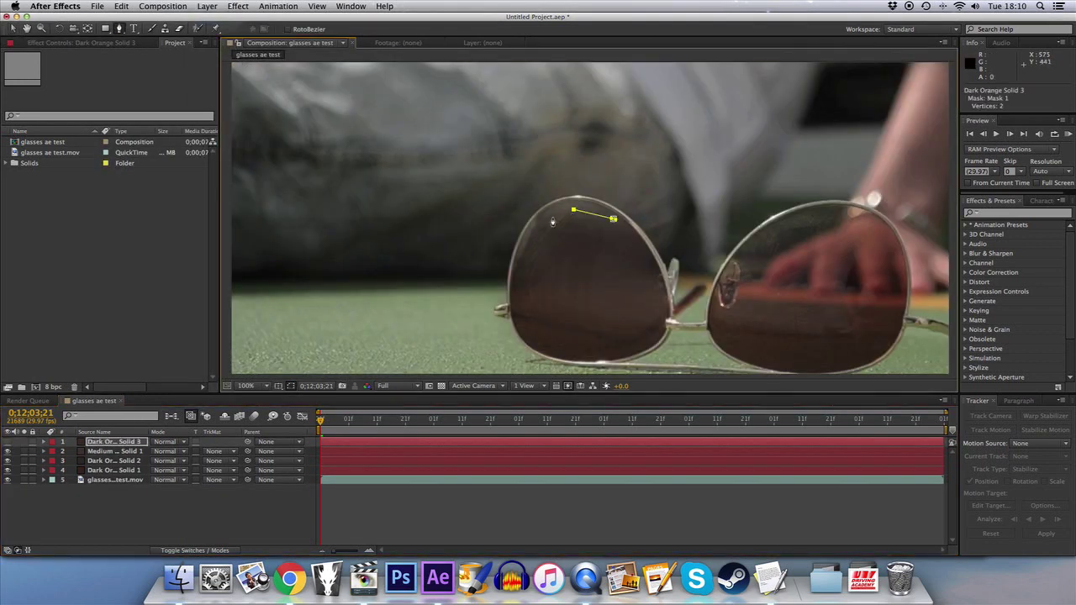
pyautogui.click(546, 219)
pyautogui.click(522, 247)
pyautogui.click(522, 266)
pyautogui.click(536, 283)
pyautogui.click(578, 302)
pyautogui.click(618, 305)
pyautogui.click(648, 292)
pyautogui.click(646, 257)
pyautogui.click(631, 233)
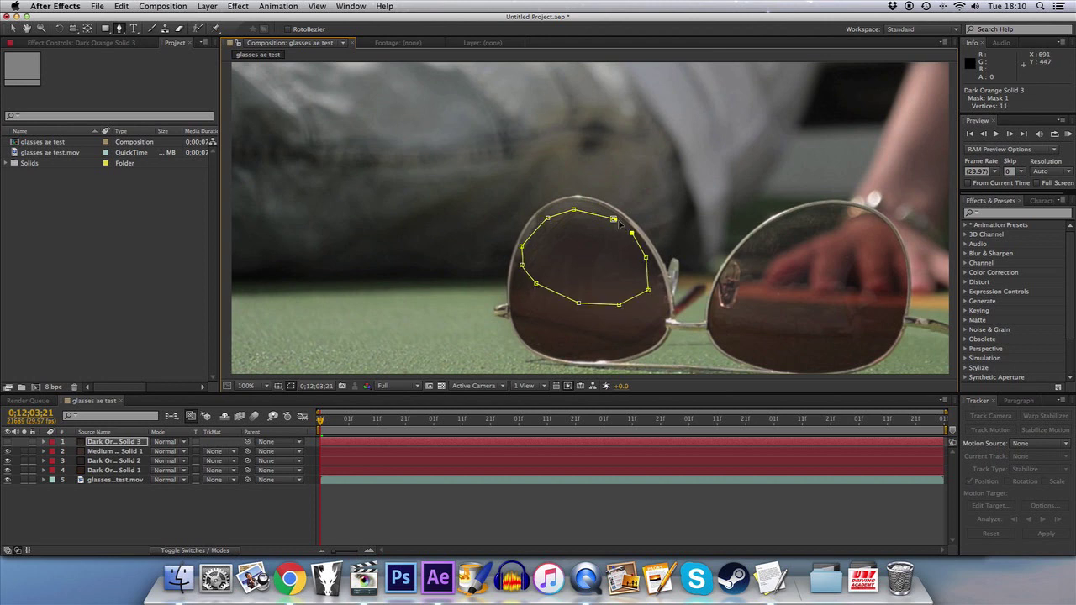
pyautogui.click(614, 219)
pyautogui.click(12, 29)
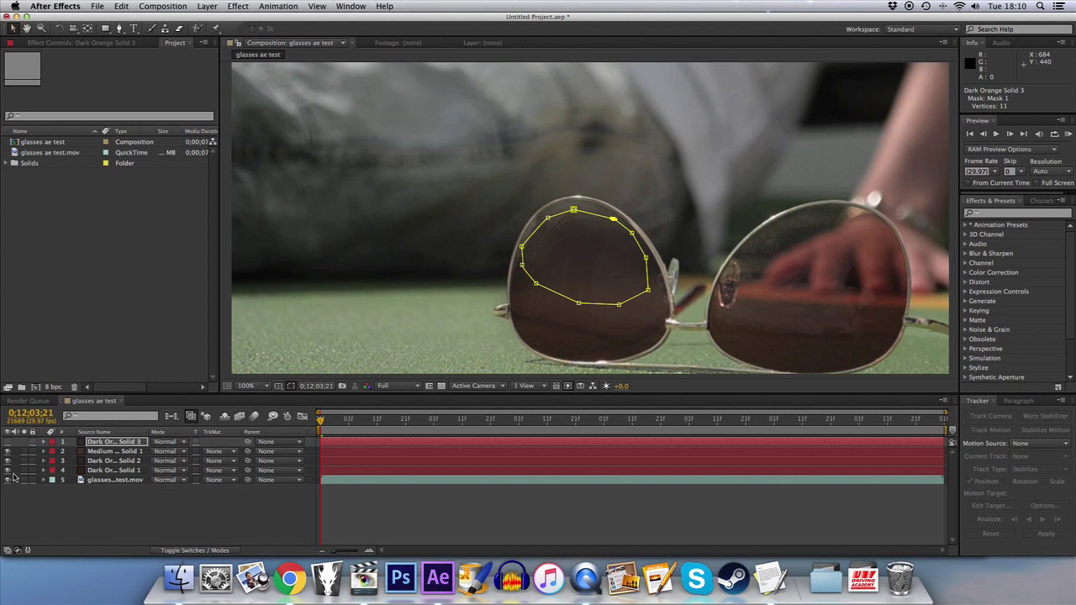
# Give Dark Orange Solid 3's Mask 1 a 137 px feather and 87% opacity.
pyautogui.click(43, 442)
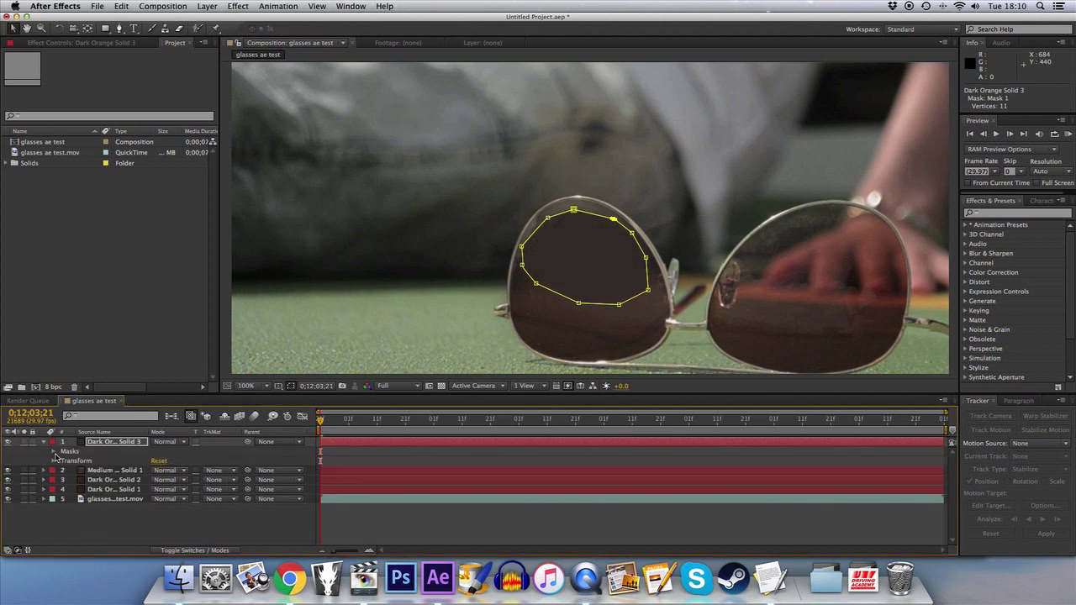
pyautogui.click(53, 452)
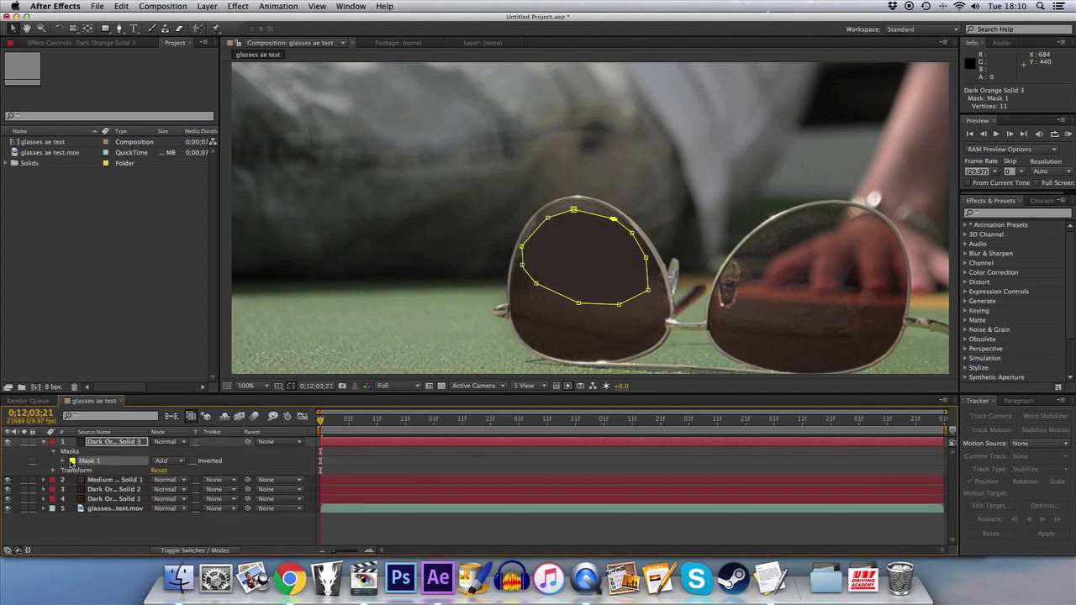
pyautogui.click(63, 461)
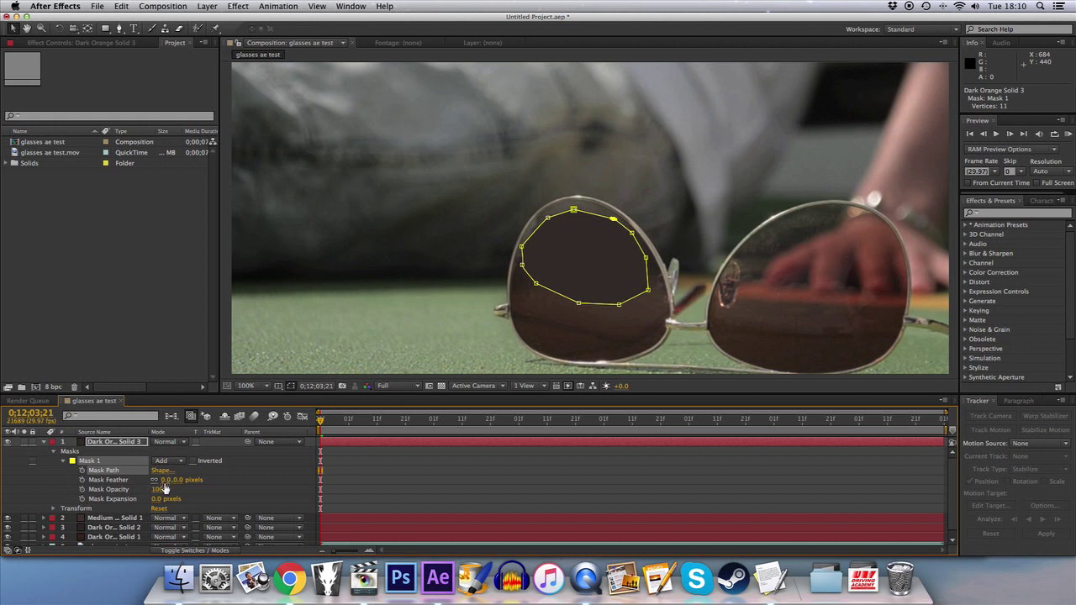
pyautogui.moveTo(166, 481); pyautogui.dragTo(241, 483)
pyautogui.moveTo(155, 489)
pyautogui.mouseDown()
pyautogui.moveTo(118, 489)
pyautogui.moveTo(145, 485)
pyautogui.mouseUp()
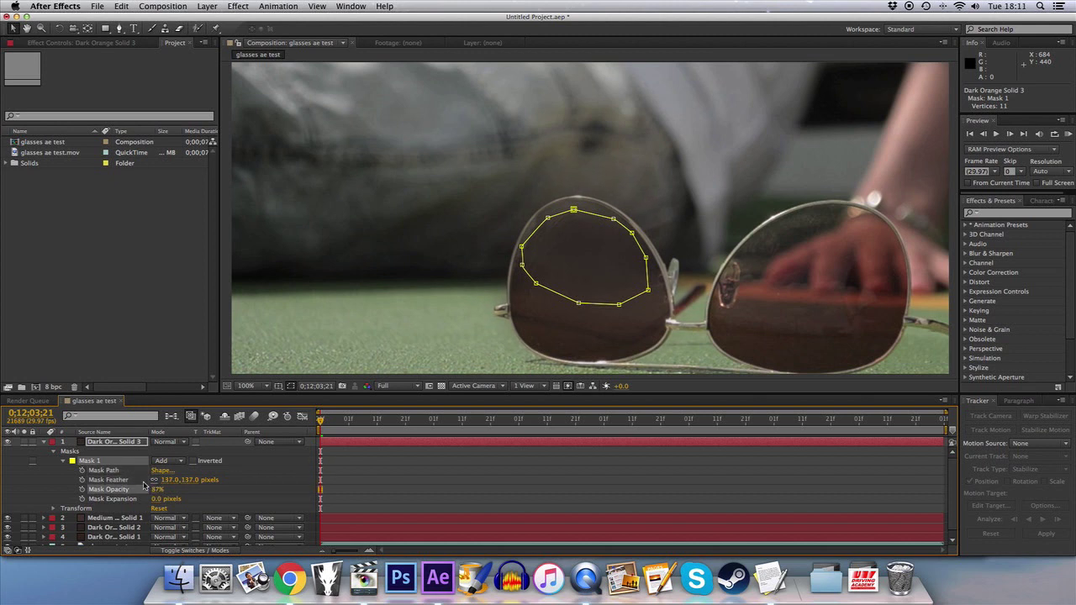
pyautogui.click(45, 442)
pyautogui.click(103, 496)
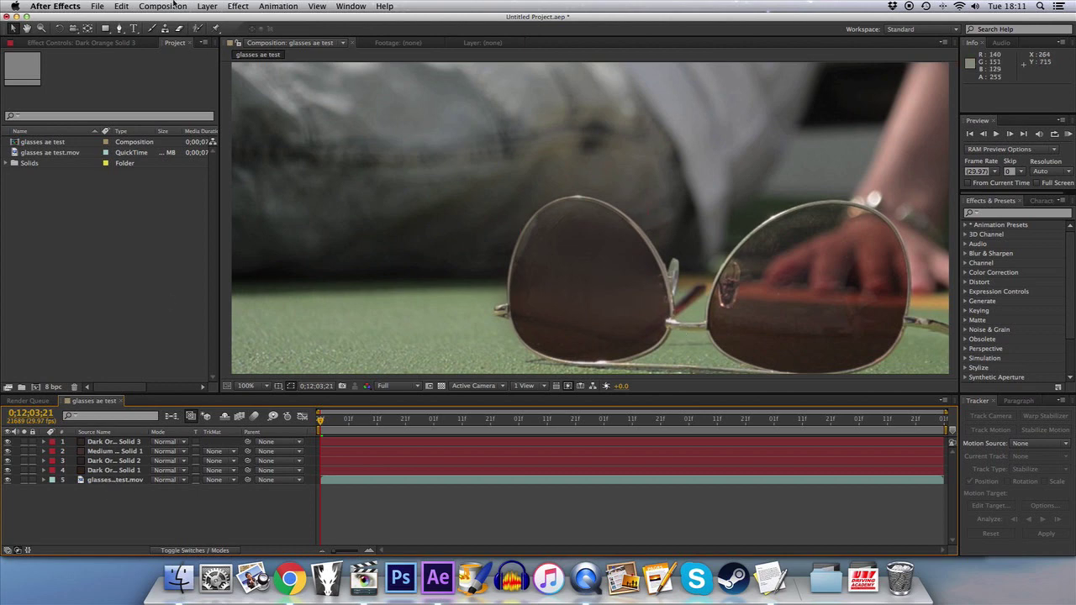
# Add a new solid coloured with the lens tone eyedropped from the footage.
pyautogui.click(216, 6)
pyautogui.moveTo(220, 15)
pyautogui.click(370, 35)
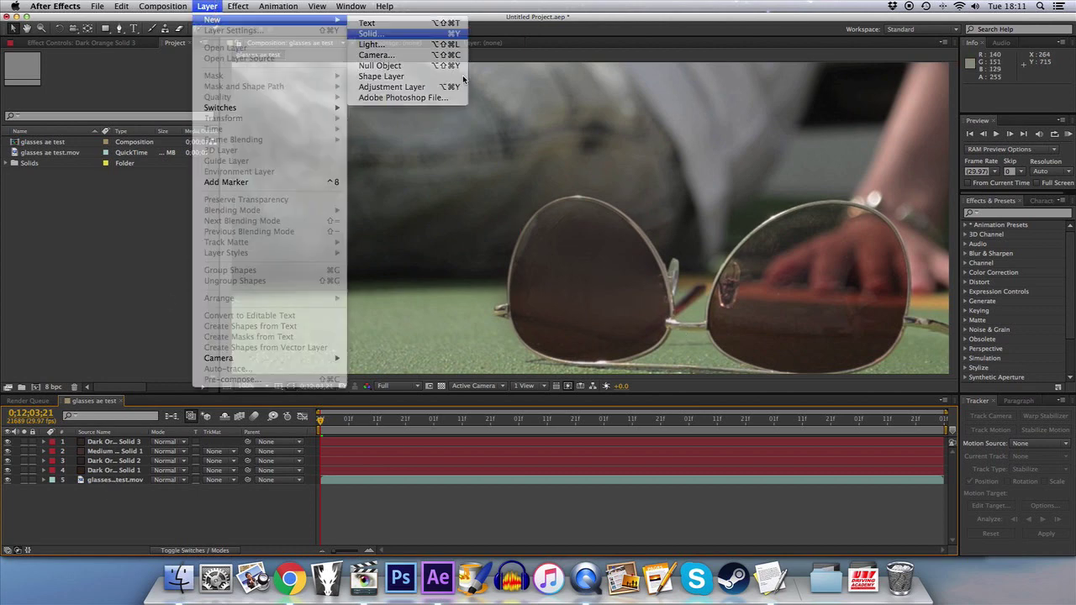
pyautogui.click(245, 312)
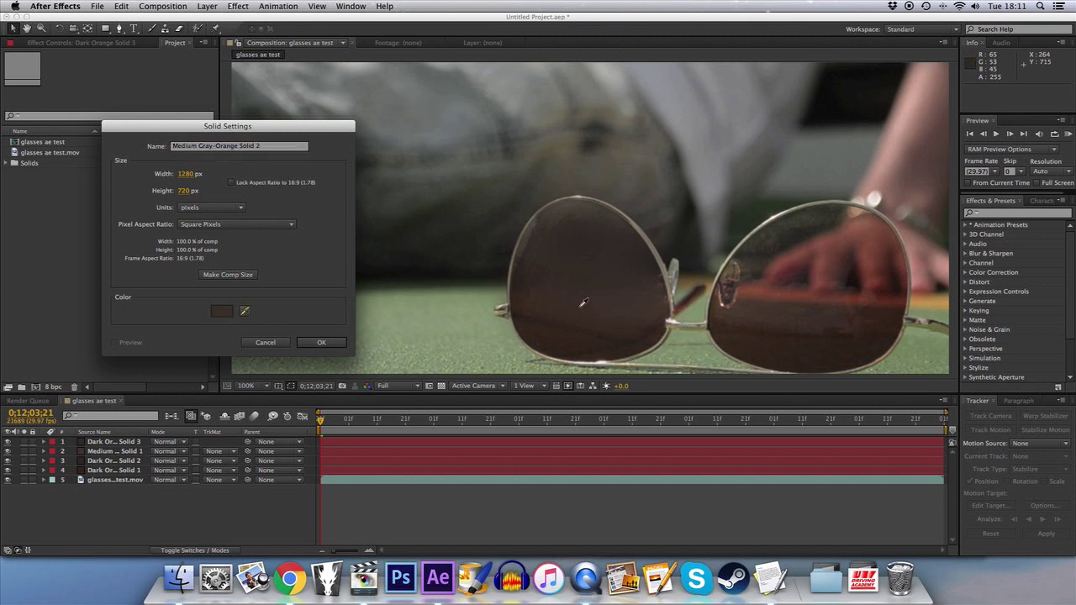
pyautogui.click(601, 291)
pyautogui.click(319, 342)
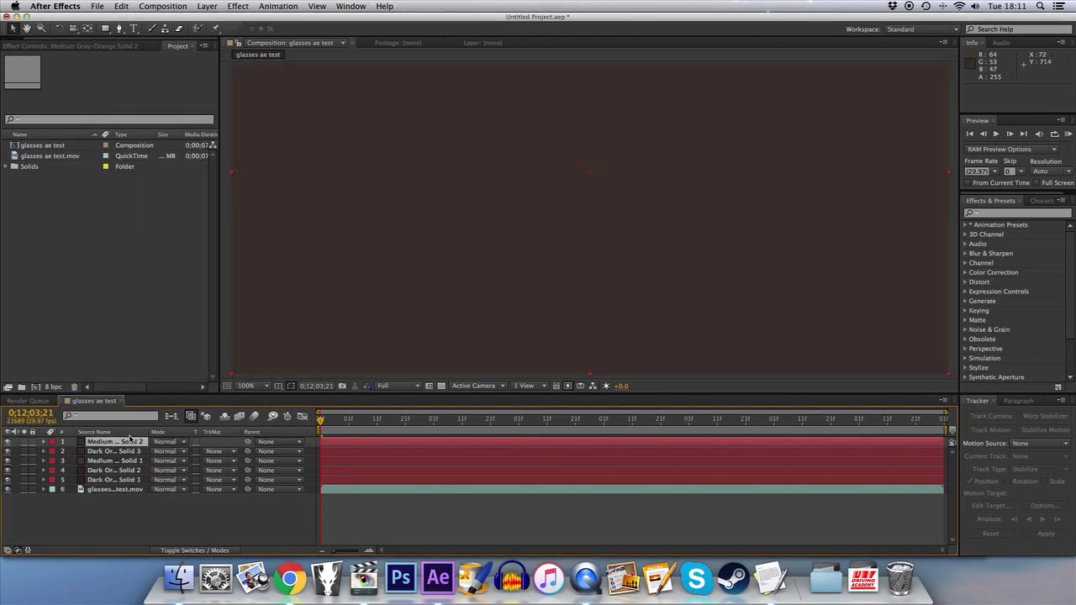
# Hide the solid and Pen-draw a closed eight-point mask over the middle of the left lens.
pyautogui.click(7, 441)
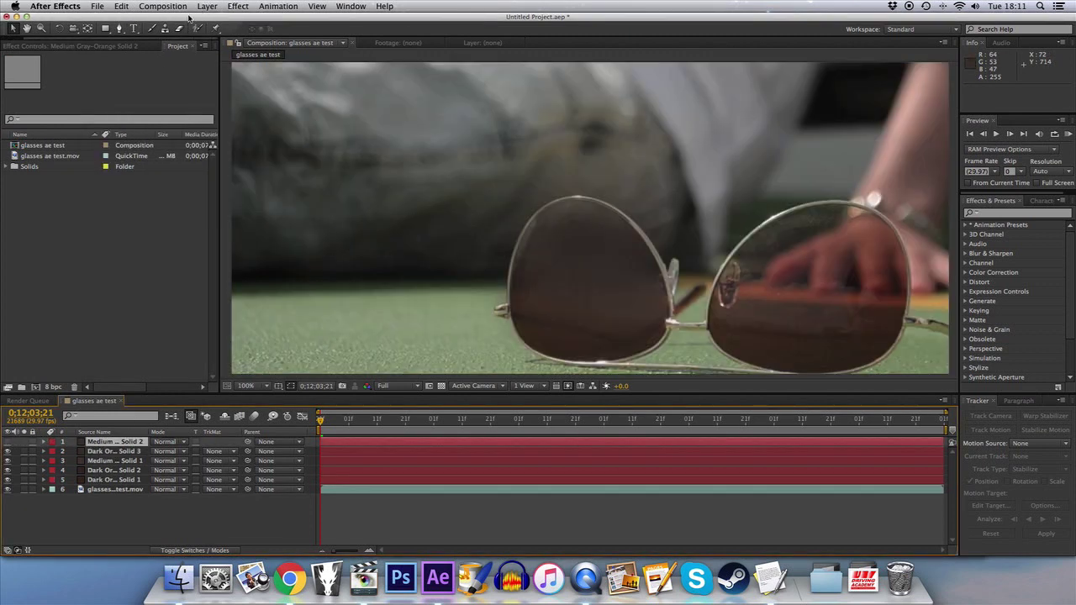
pyautogui.click(120, 28)
pyautogui.click(610, 274)
pyautogui.click(579, 266)
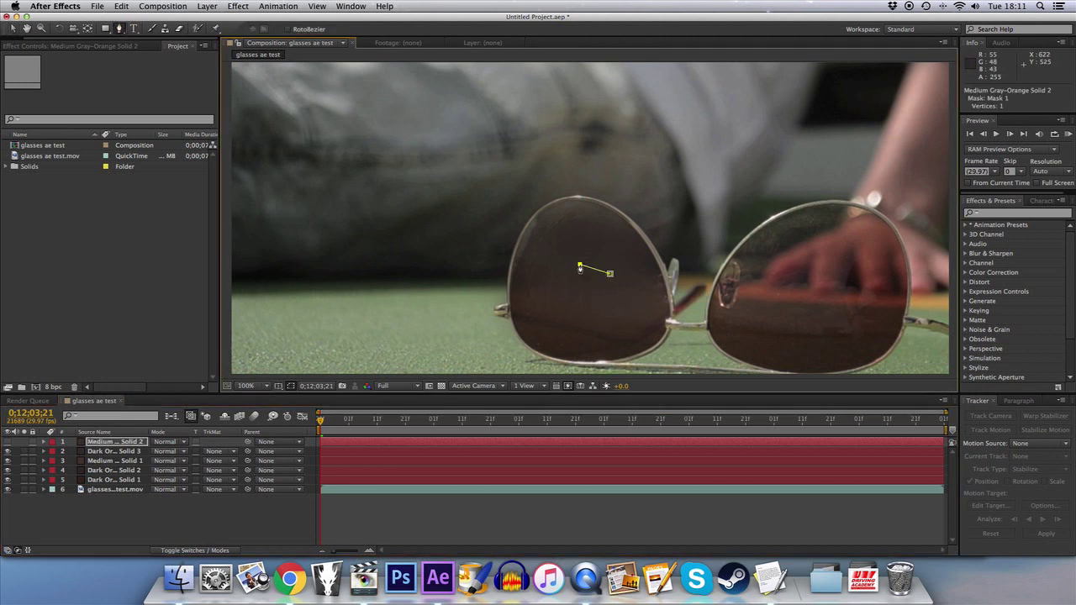
pyautogui.click(541, 266)
pyautogui.click(522, 272)
pyautogui.click(520, 299)
pyautogui.click(544, 320)
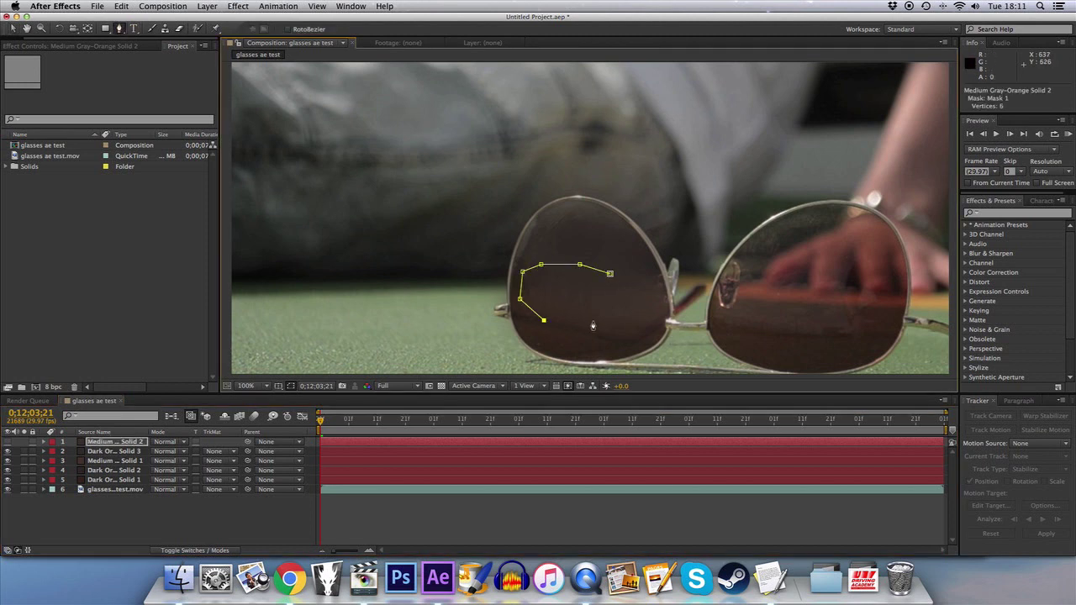
pyautogui.click(593, 320)
pyautogui.click(620, 296)
pyautogui.click(610, 275)
pyautogui.click(14, 28)
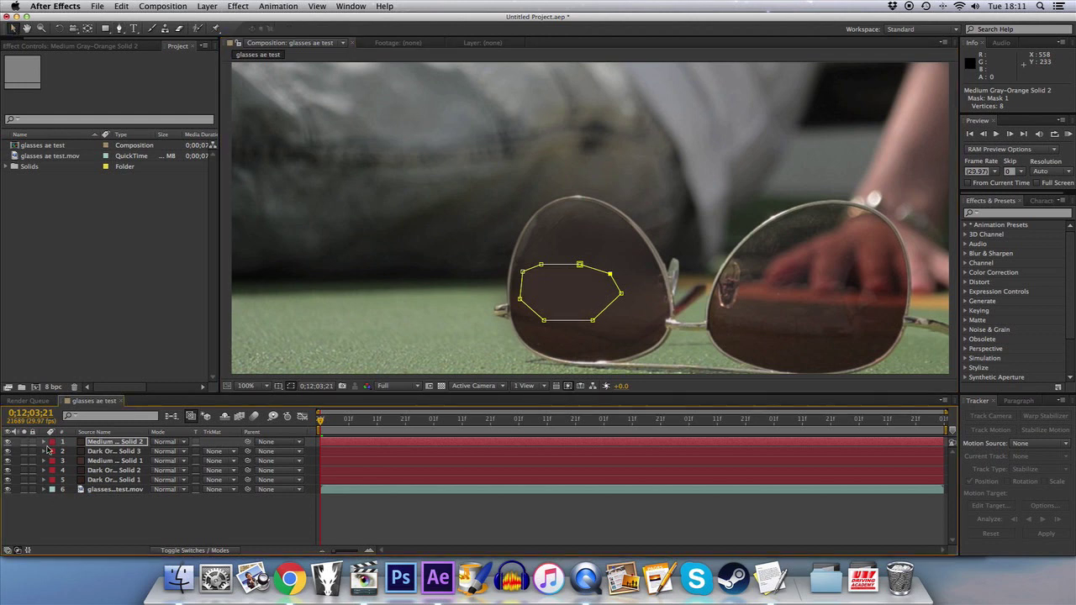
# Set the new mask's feather to 131 pixels and collapse its settings.
pyautogui.click(45, 442)
pyautogui.click(54, 452)
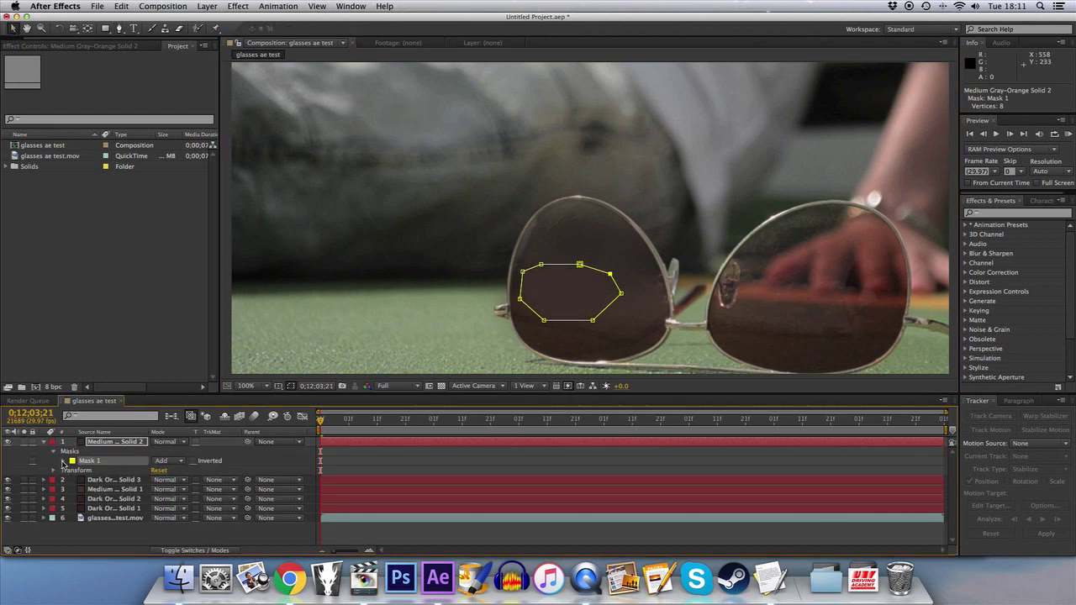
pyautogui.click(64, 460)
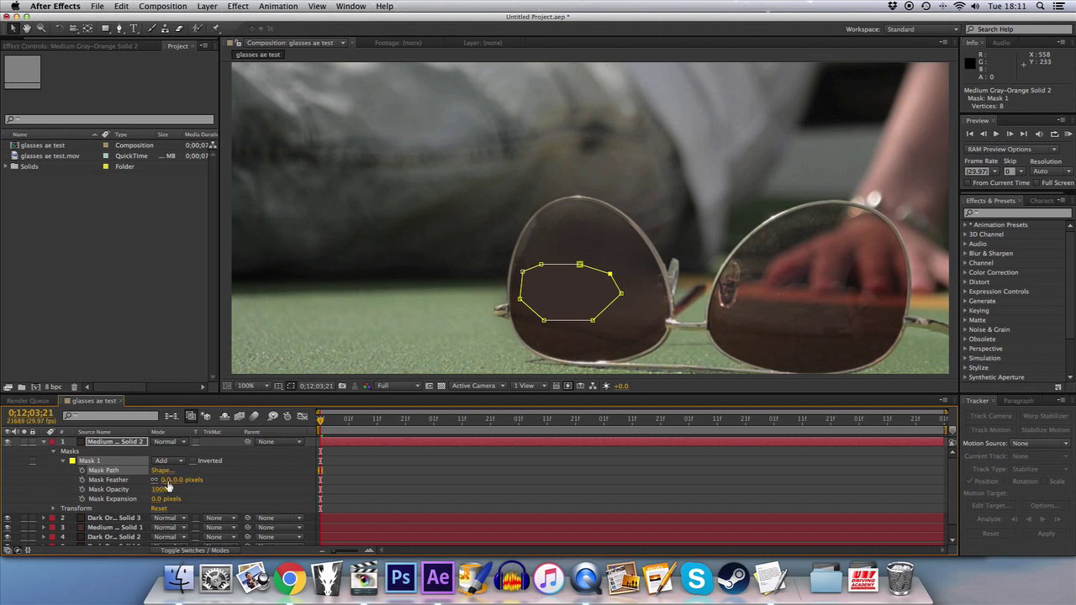
pyautogui.moveTo(168, 481); pyautogui.dragTo(236, 481)
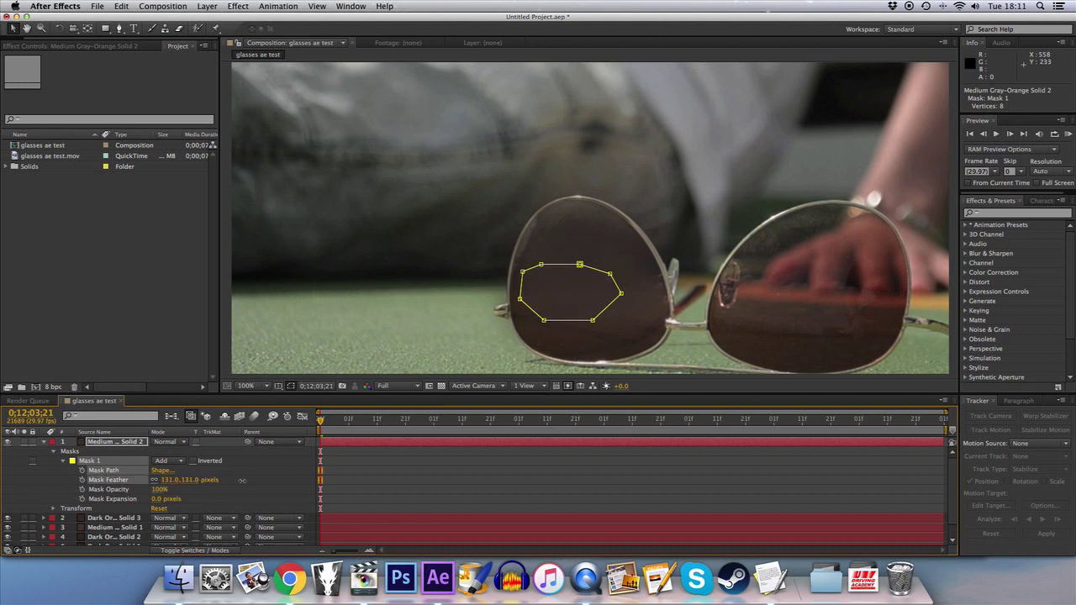
pyautogui.click(44, 442)
# Deselect the solid, then zoom and pan the viewer to inspect the darkened left lens.
pyautogui.click(114, 510)
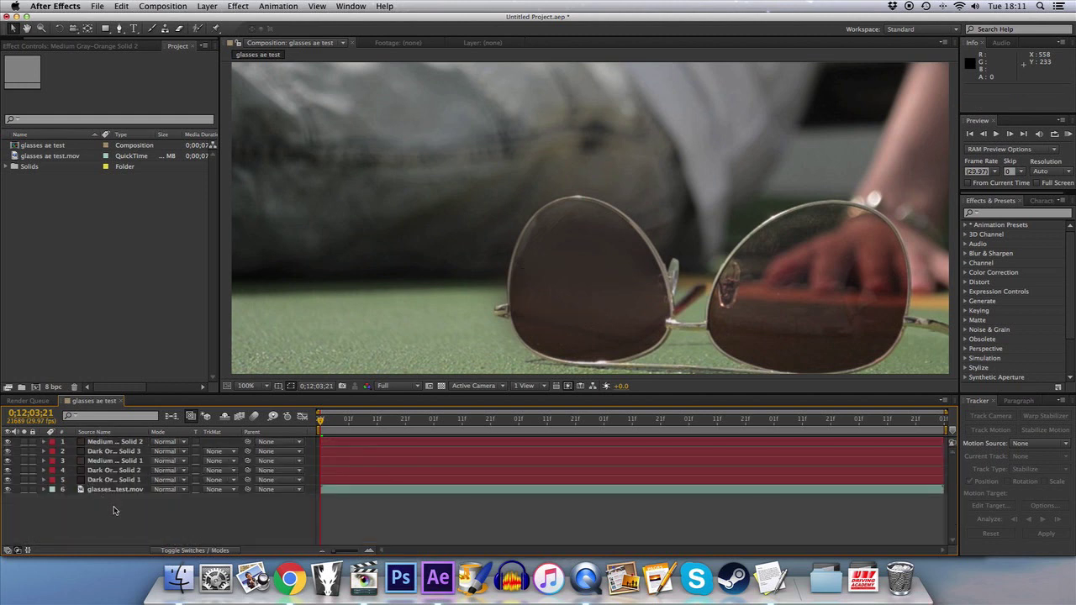
pyautogui.scroll(-2, 724, 301)
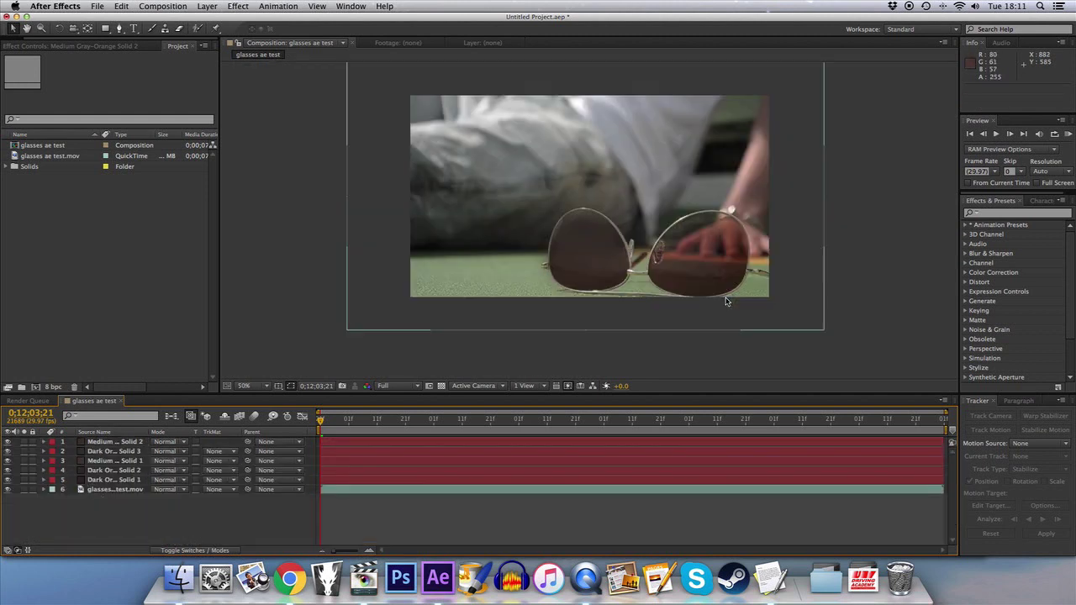
pyautogui.scroll(2, 665, 286)
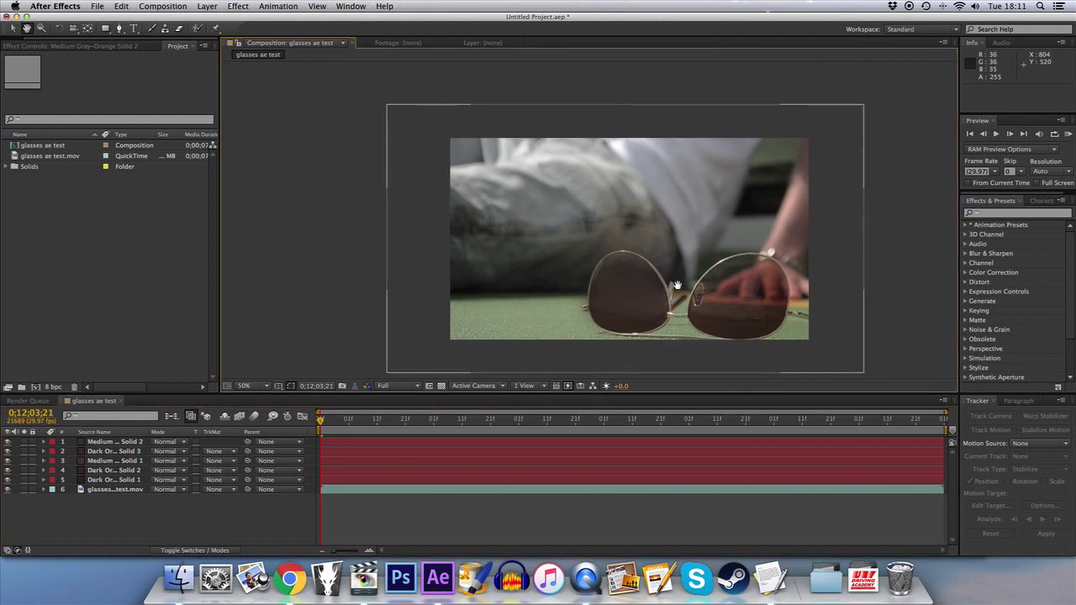
pyautogui.scroll(2, 665, 287)
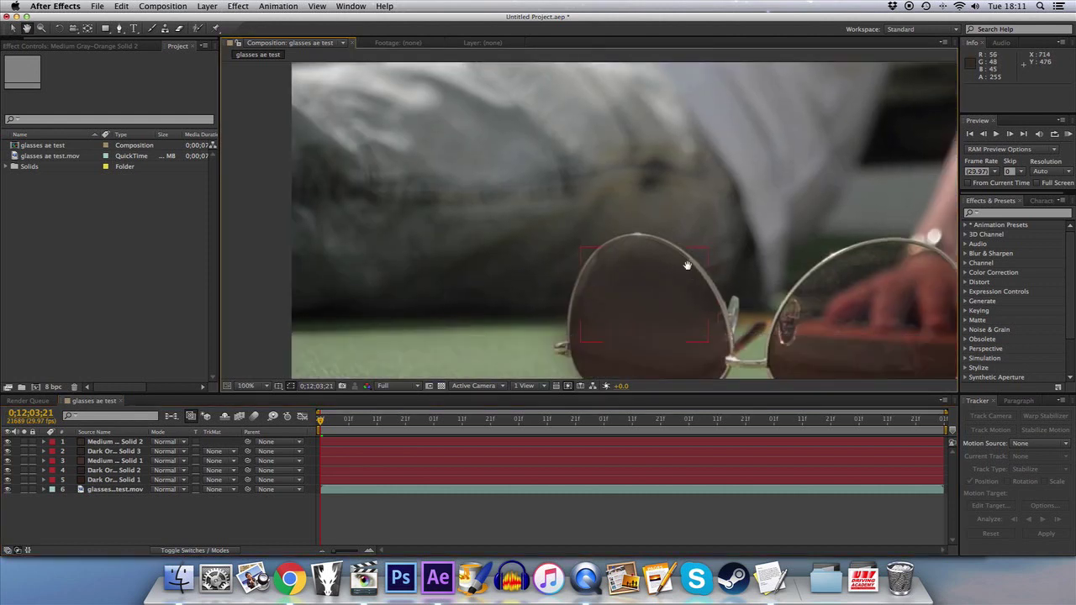
pyautogui.moveTo(686, 266); pyautogui.dragTo(636, 211)
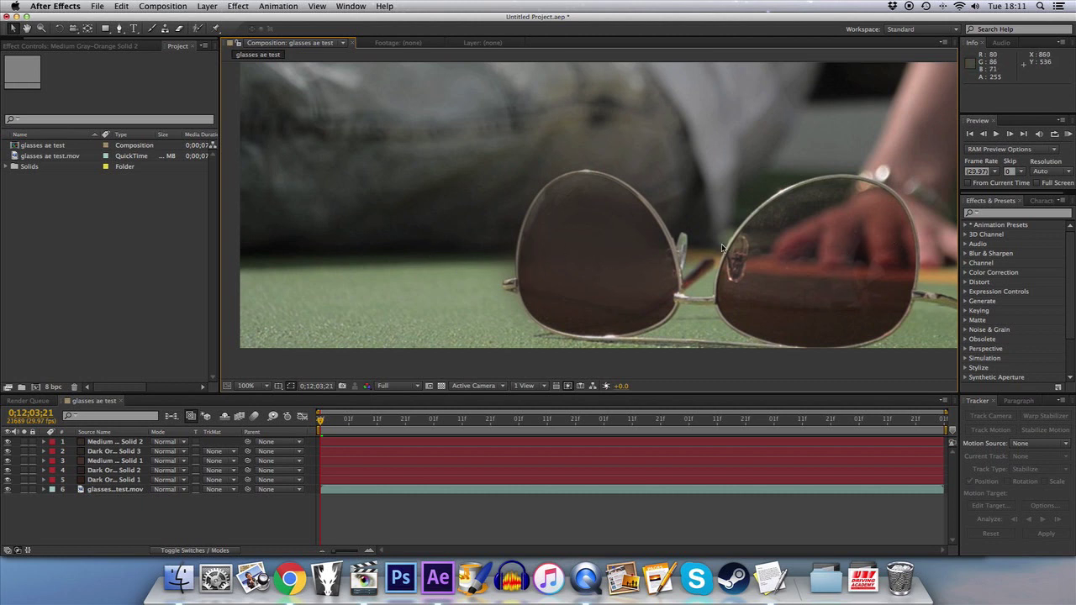
# Create a new solid layer filled with a dark colour sampled from the footage.
pyautogui.click(102, 490)
pyautogui.click(204, 8)
pyautogui.moveTo(269, 22)
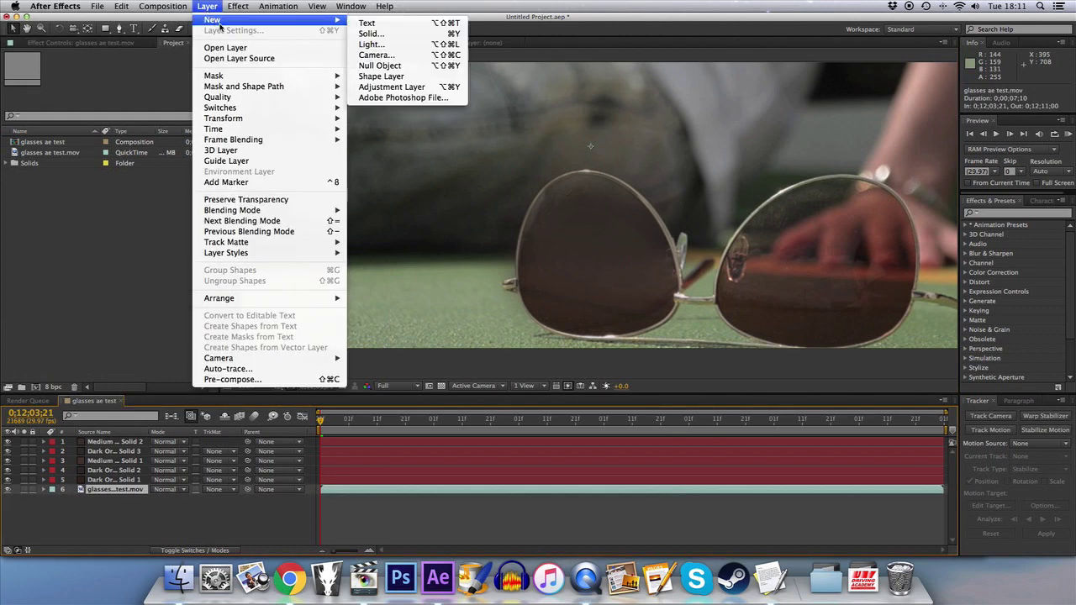
pyautogui.click(380, 33)
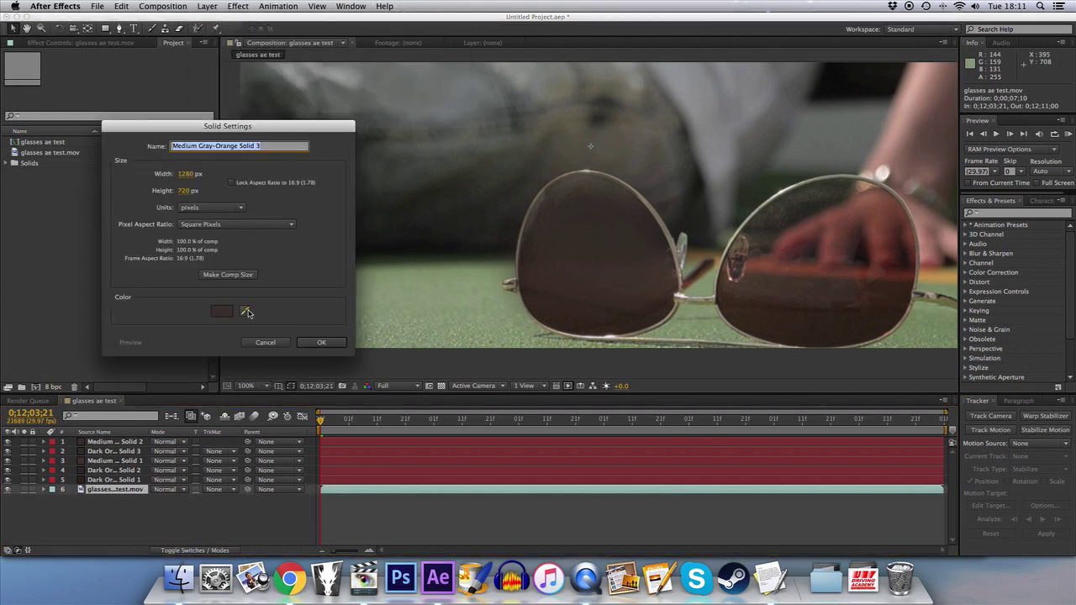
pyautogui.click(245, 311)
pyautogui.click(427, 241)
pyautogui.click(340, 343)
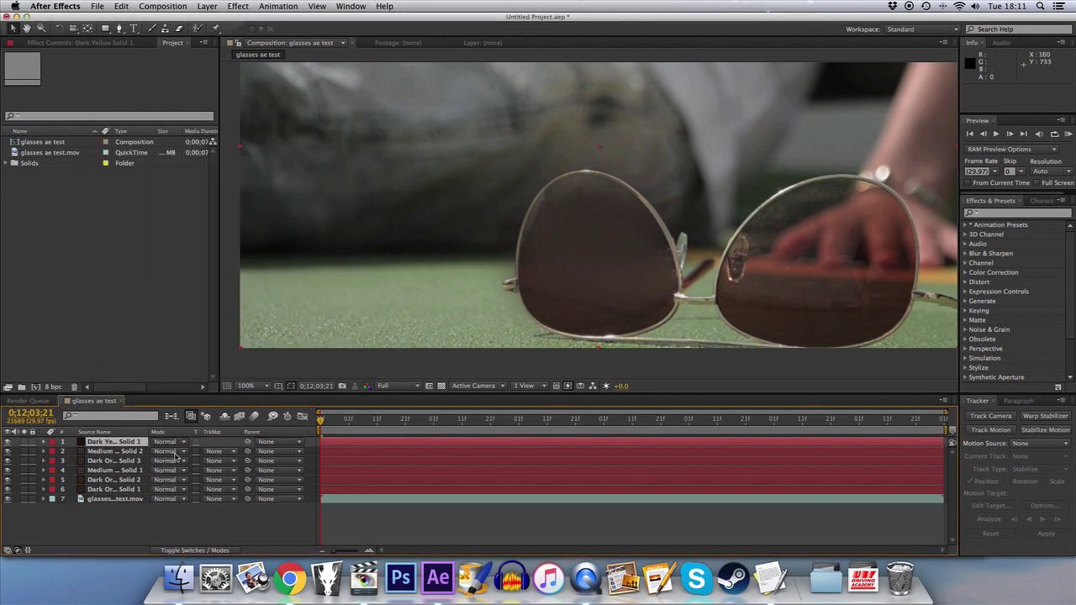
# Draw a closed four-point Pen mask forming a thin band across the upper left lens.
pyautogui.press('g')
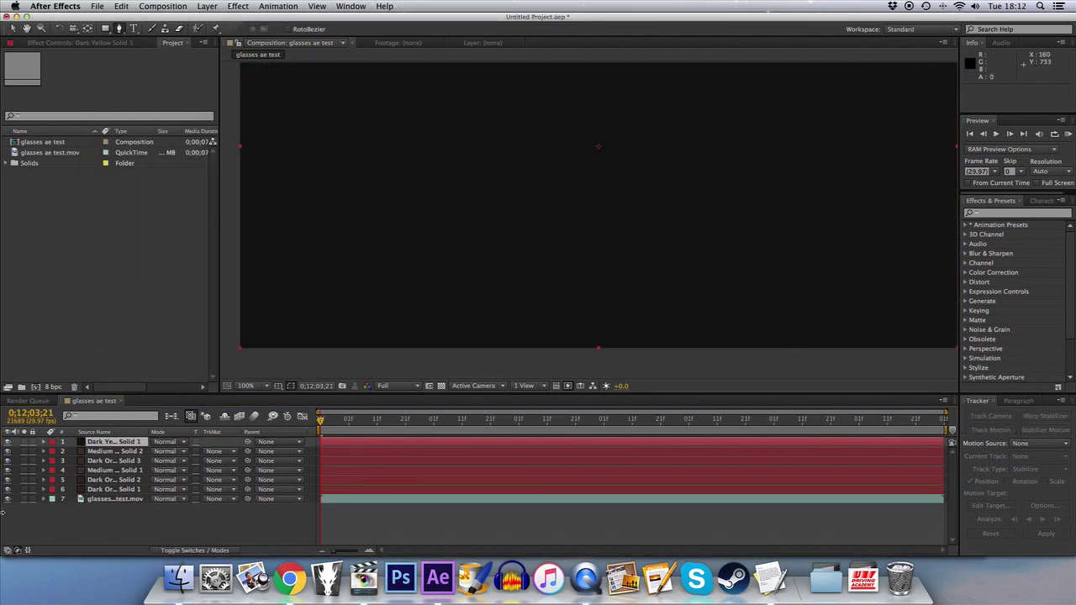
pyautogui.click(8, 441)
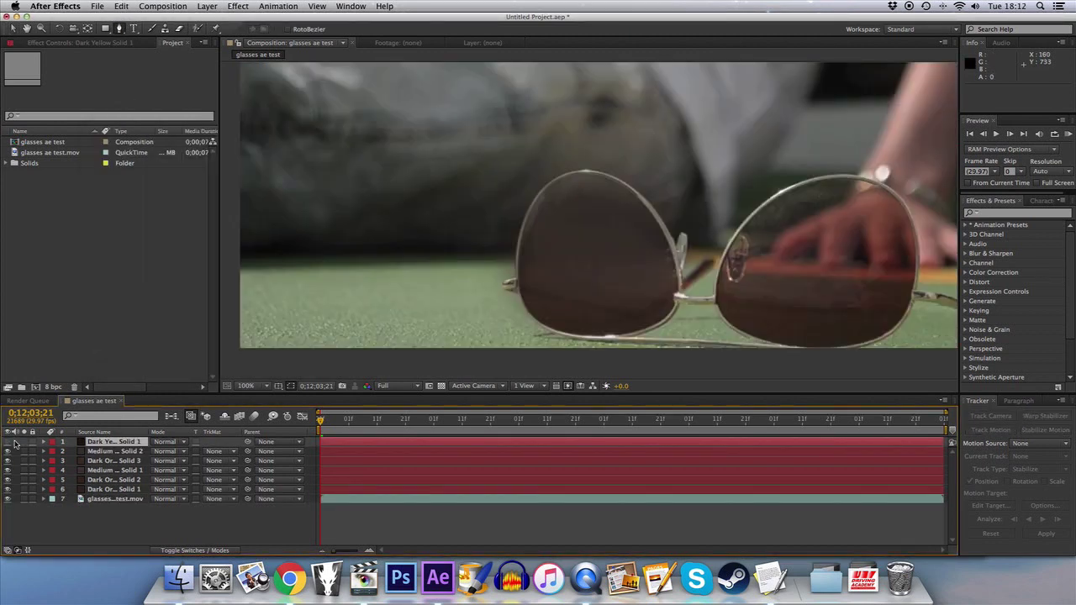
pyautogui.click(521, 259)
pyautogui.click(667, 250)
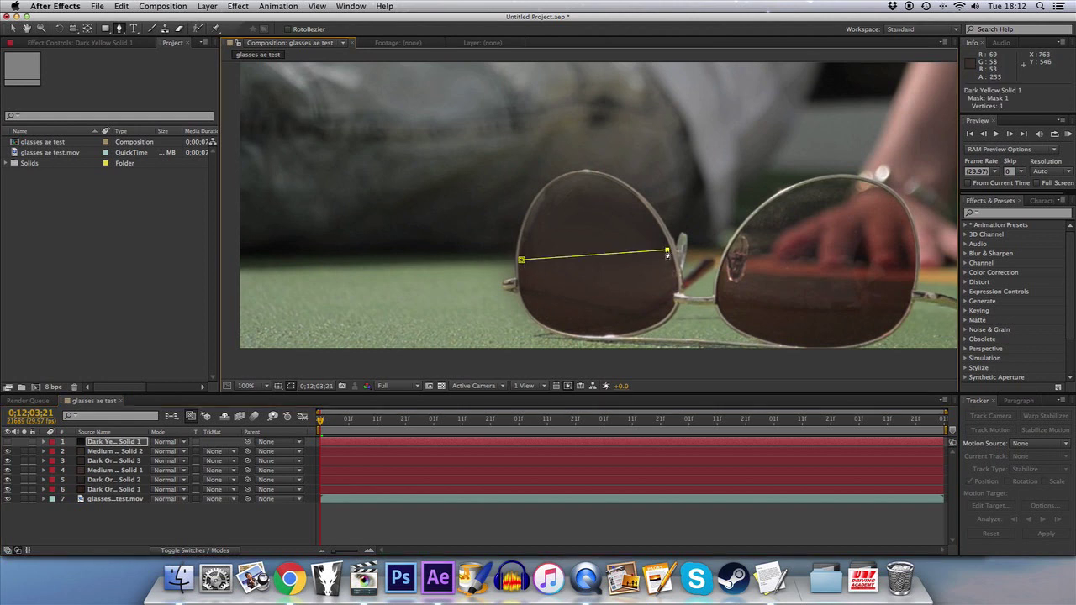
pyautogui.click(654, 229)
pyautogui.click(531, 238)
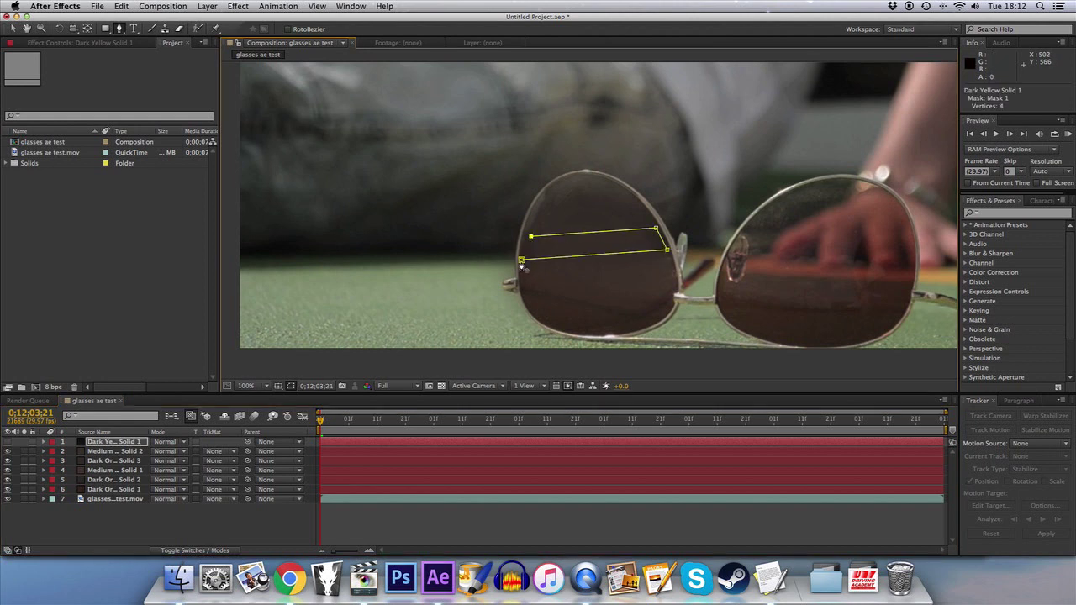
pyautogui.click(522, 259)
pyautogui.click(12, 27)
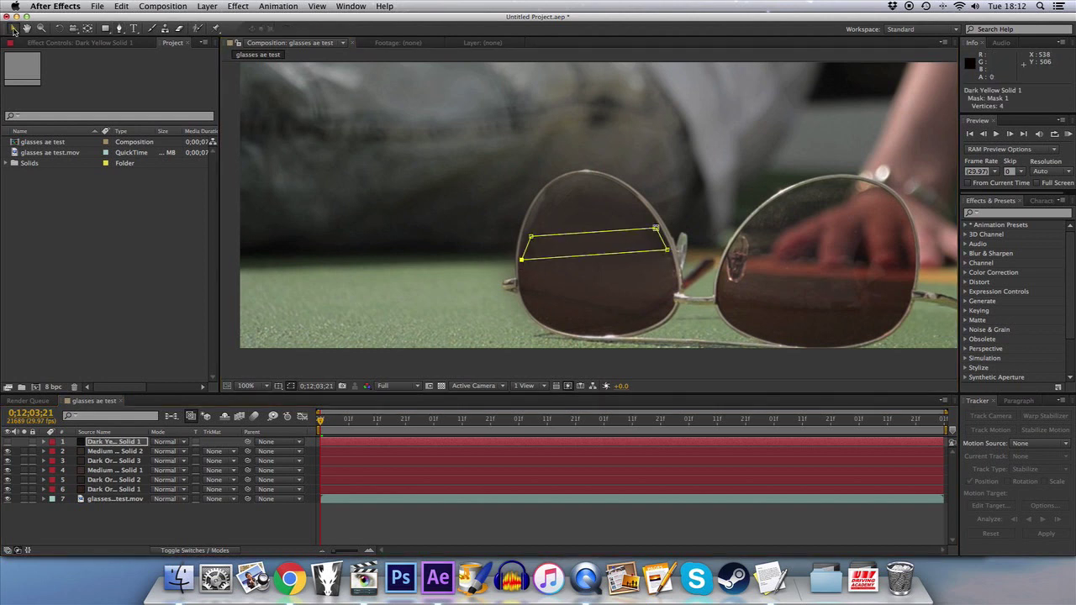
# Make the masked solid visible again and expand its Mask 1 properties.
pyautogui.click(41, 442)
pyautogui.click(6, 442)
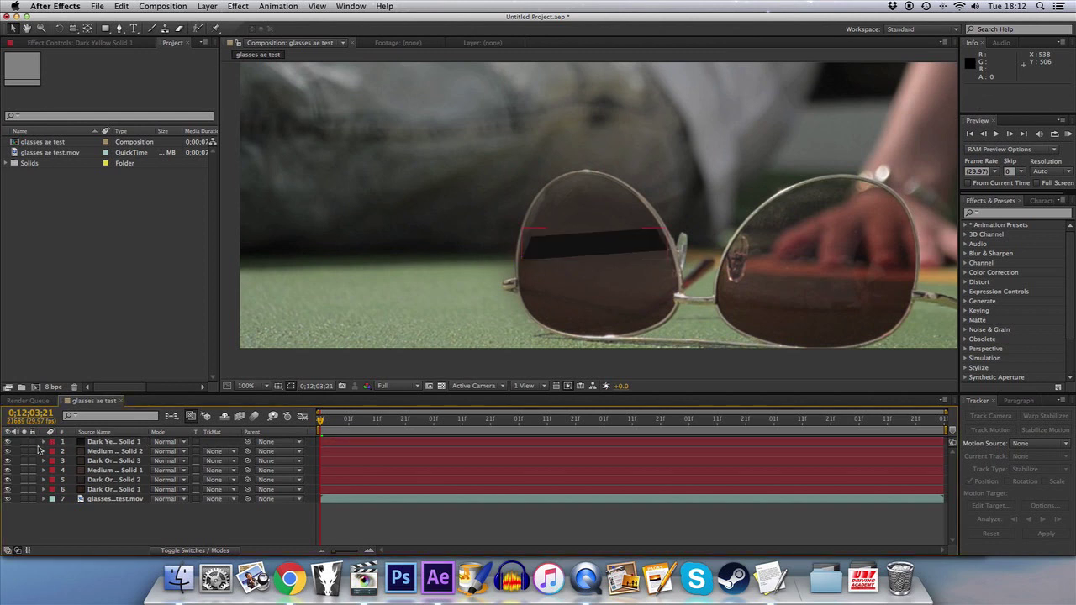
pyautogui.click(43, 442)
pyautogui.click(53, 451)
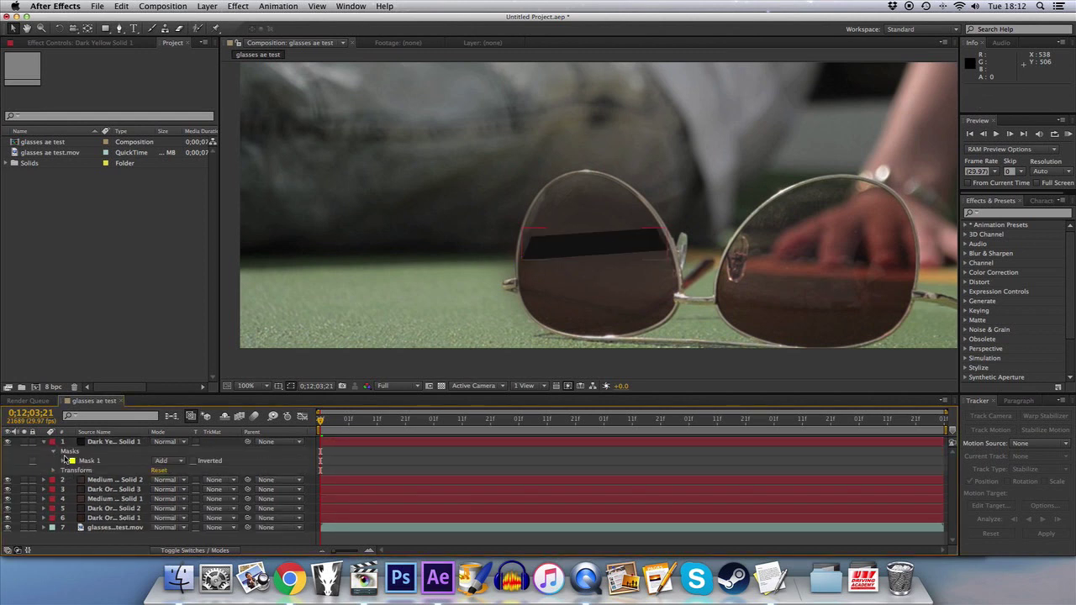
pyautogui.click(61, 461)
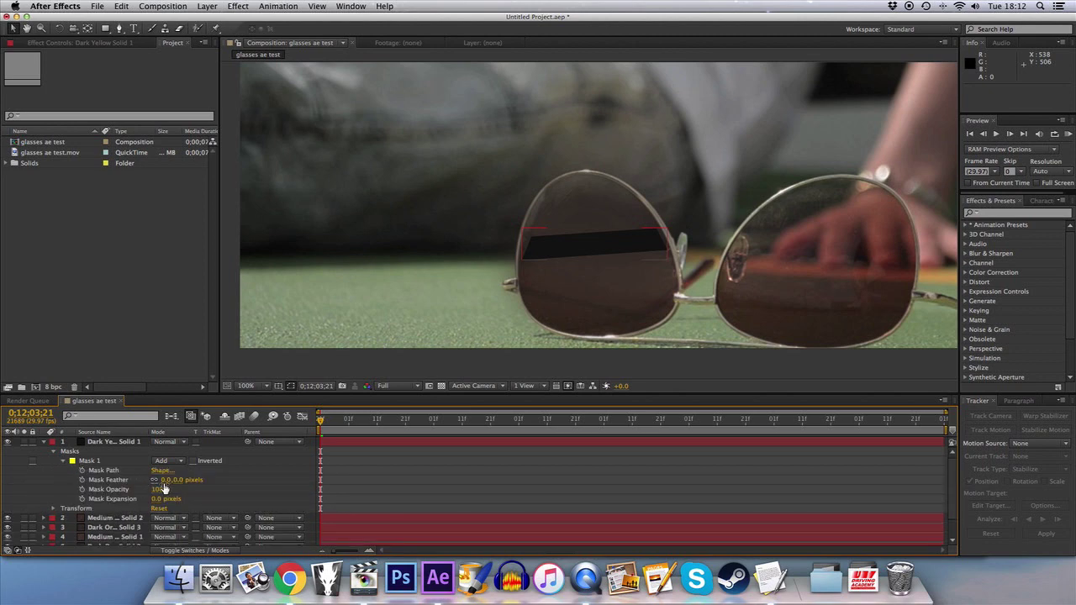
# Give the band a 42-pixel feather and drag its corners to cover the lens reflection.
pyautogui.moveTo(168, 480)
pyautogui.mouseDown()
pyautogui.moveTo(181, 481)
pyautogui.moveTo(172, 480)
pyautogui.mouseUp()
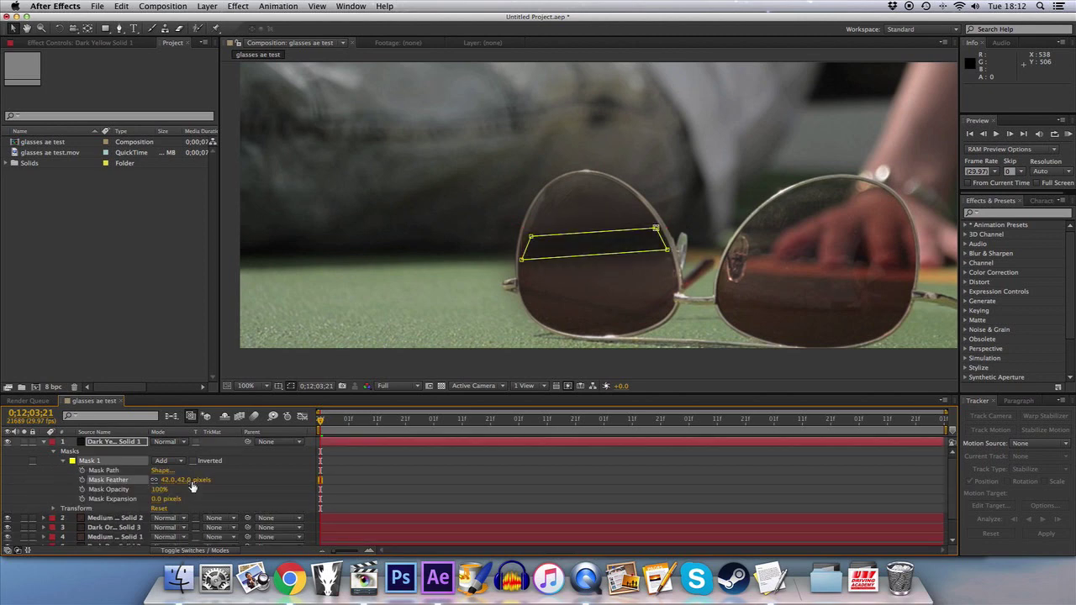
pyautogui.press(',')
pyautogui.press('.')
pyautogui.press('.')
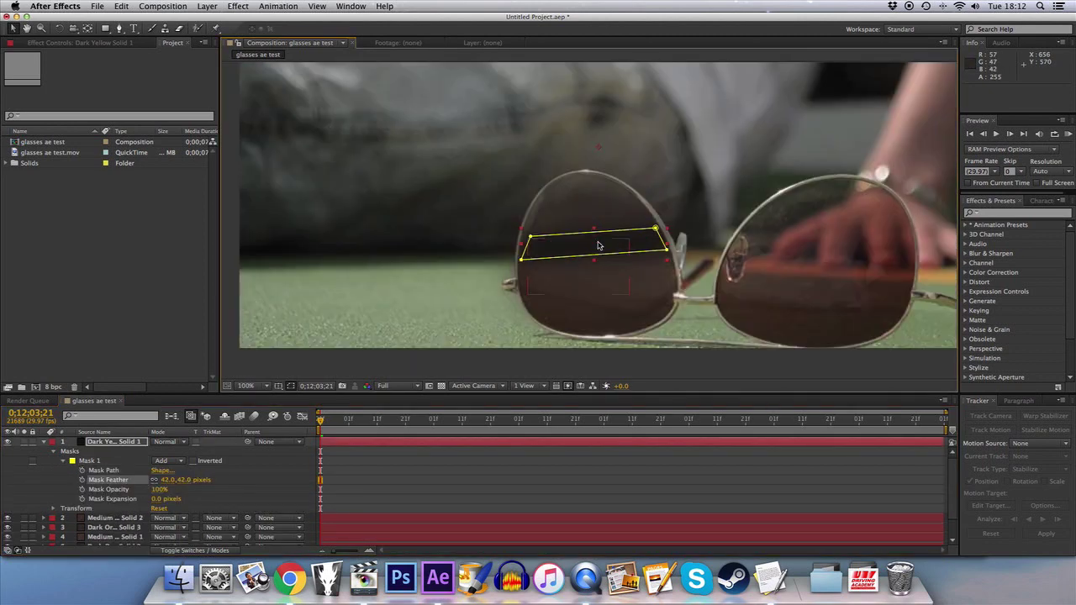
pyautogui.click(473, 259)
pyautogui.moveTo(473, 260); pyautogui.dragTo(458, 262)
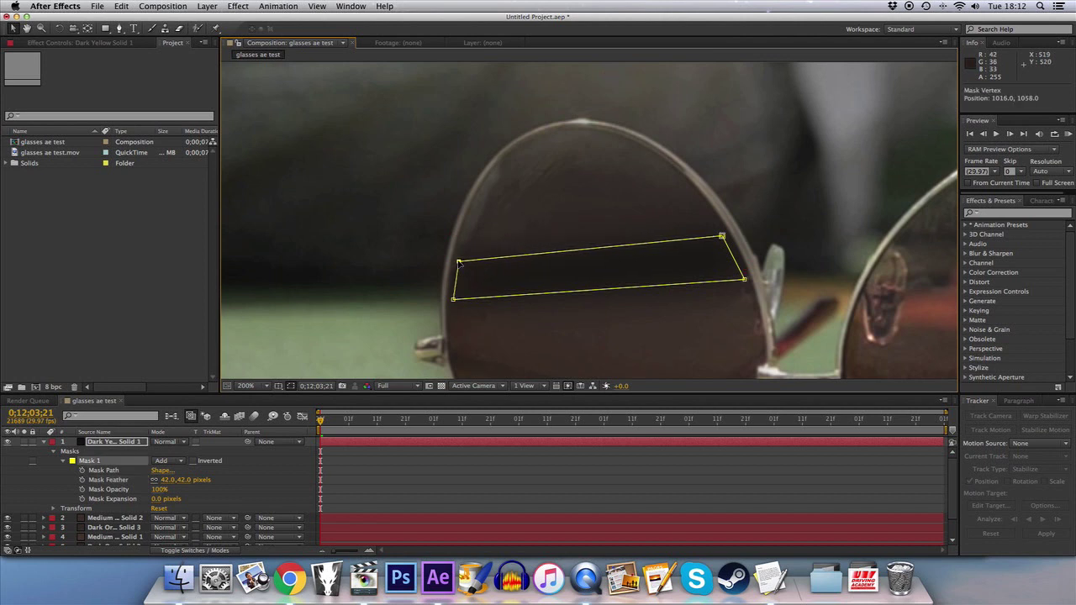
pyautogui.moveTo(721, 237); pyautogui.dragTo(743, 274)
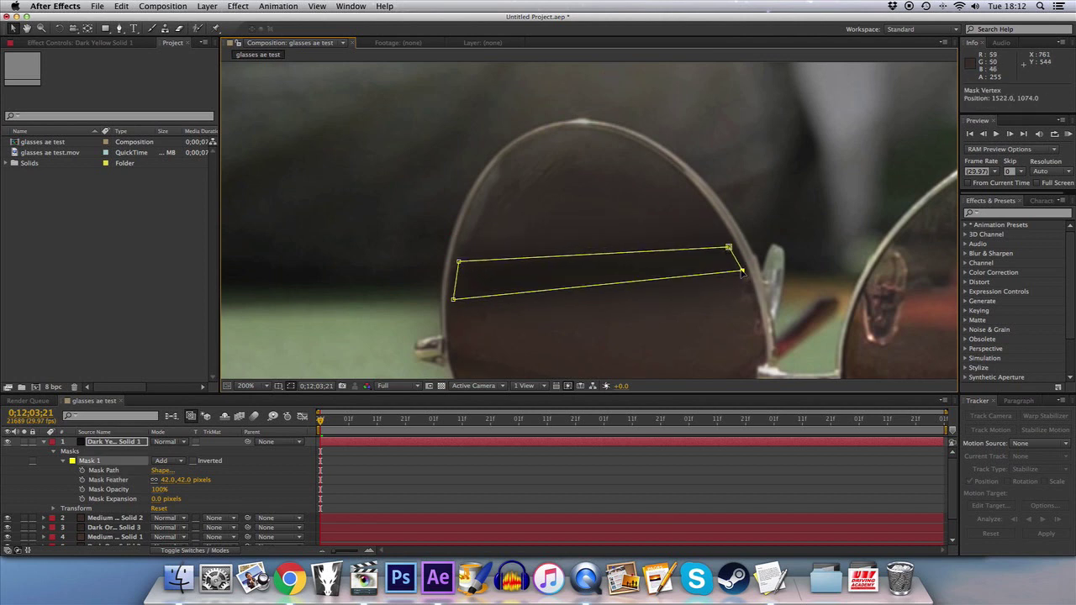
pyautogui.moveTo(454, 300); pyautogui.dragTo(455, 291)
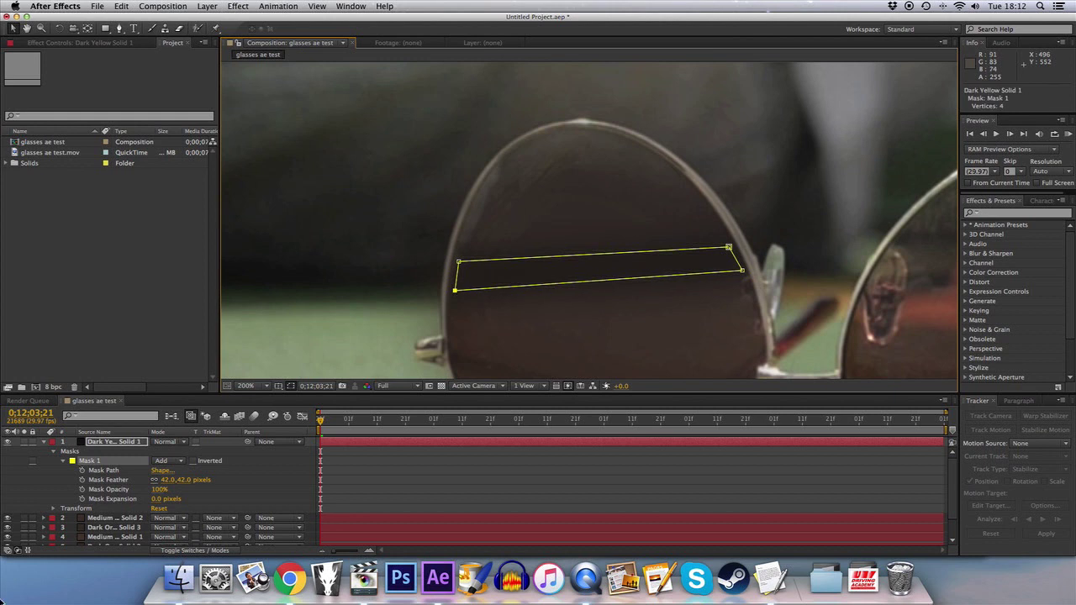
pyautogui.press(',')
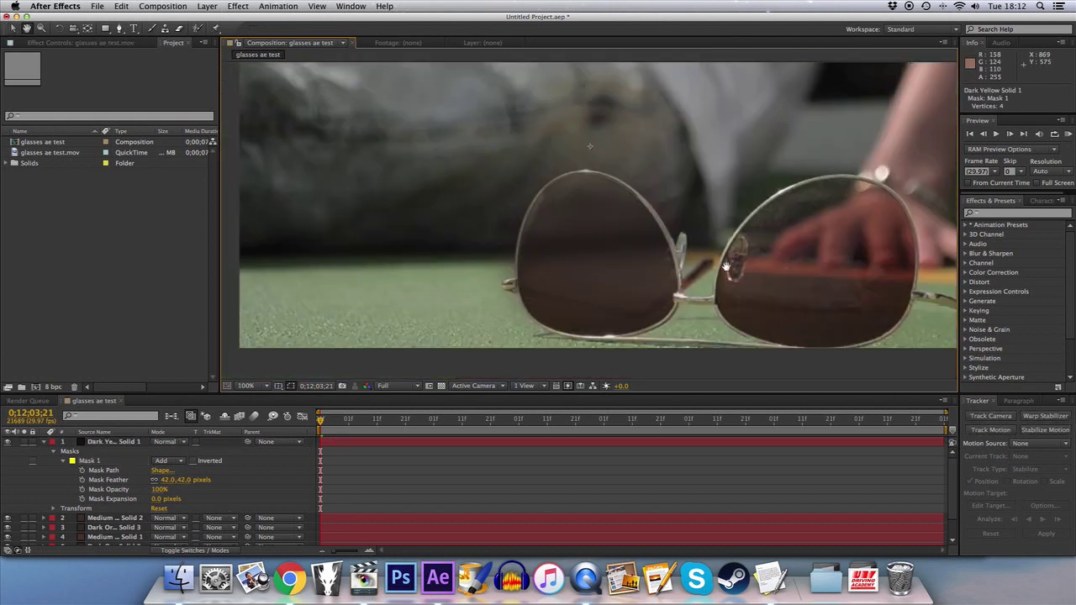
pyautogui.moveTo(591, 302); pyautogui.dragTo(568, 332)
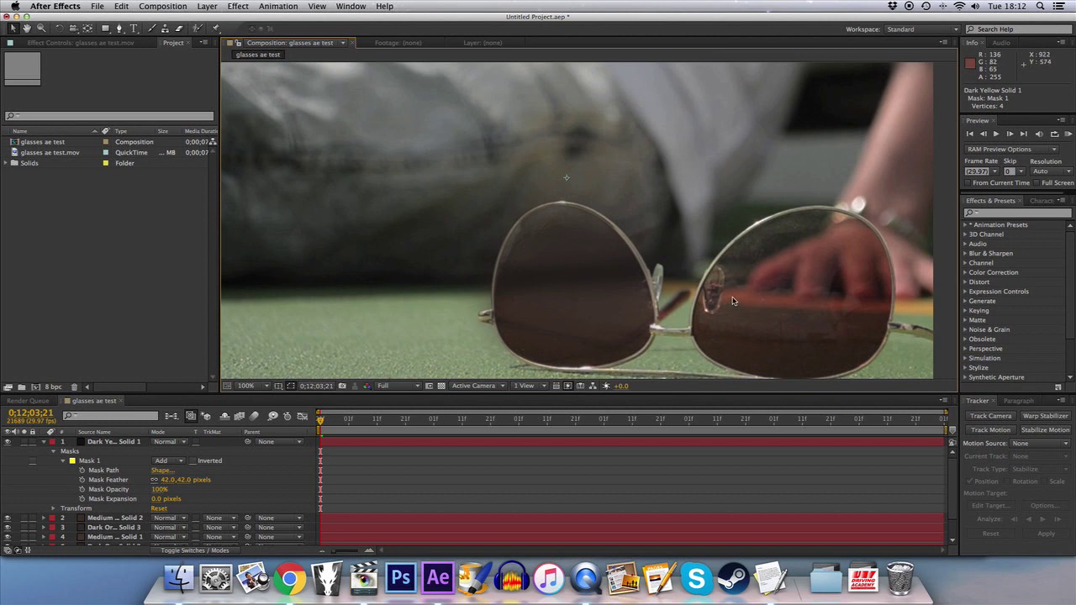
pyautogui.press(',')
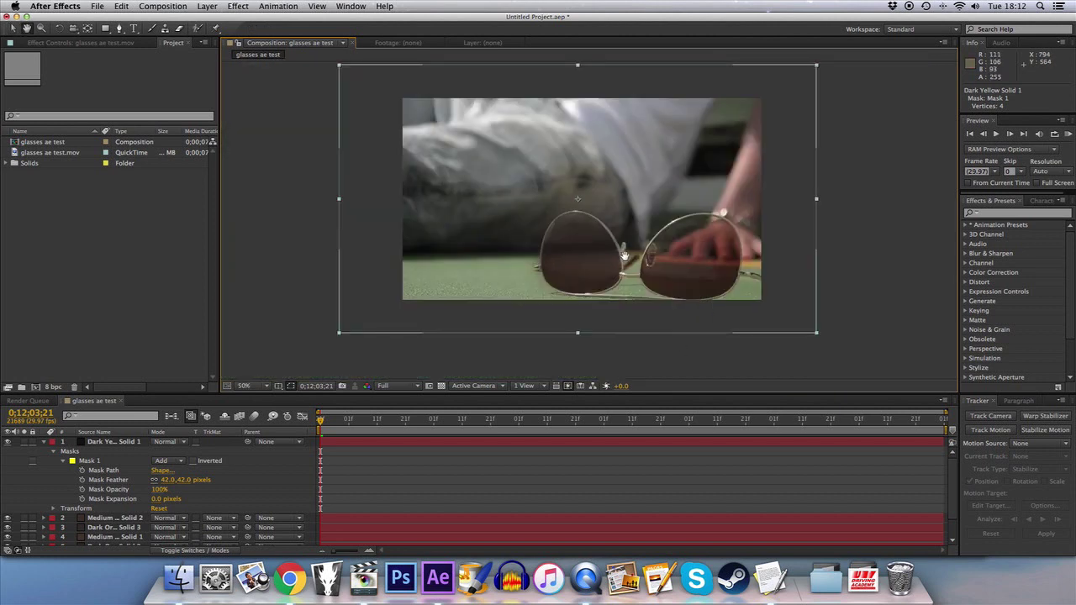
pyautogui.moveTo(623, 252); pyautogui.dragTo(585, 246)
pyautogui.press('.')
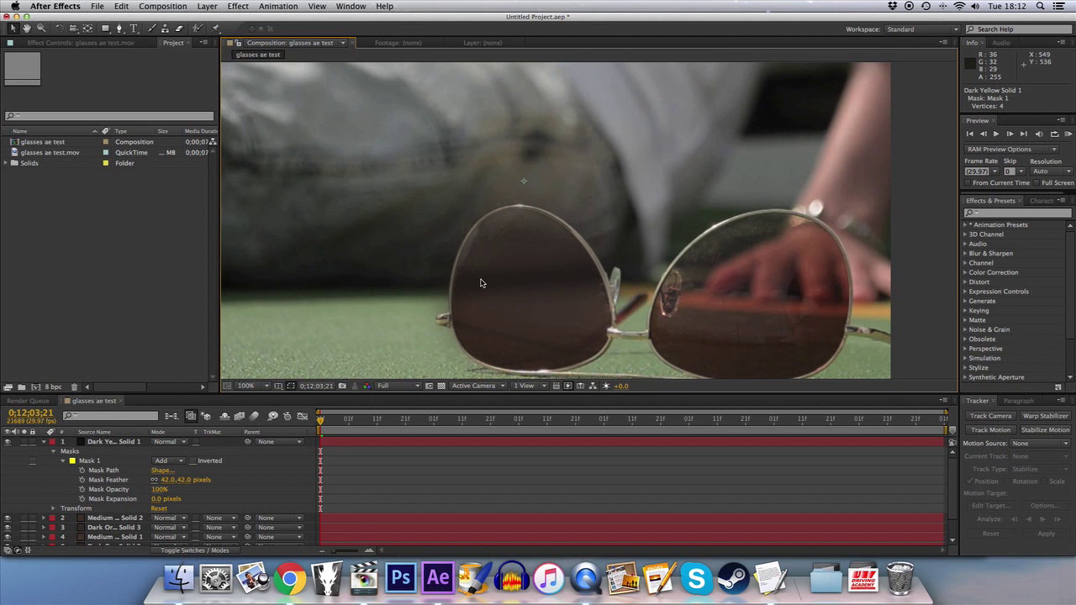
pyautogui.press(',')
pyautogui.moveTo(475, 255); pyautogui.dragTo(507, 294)
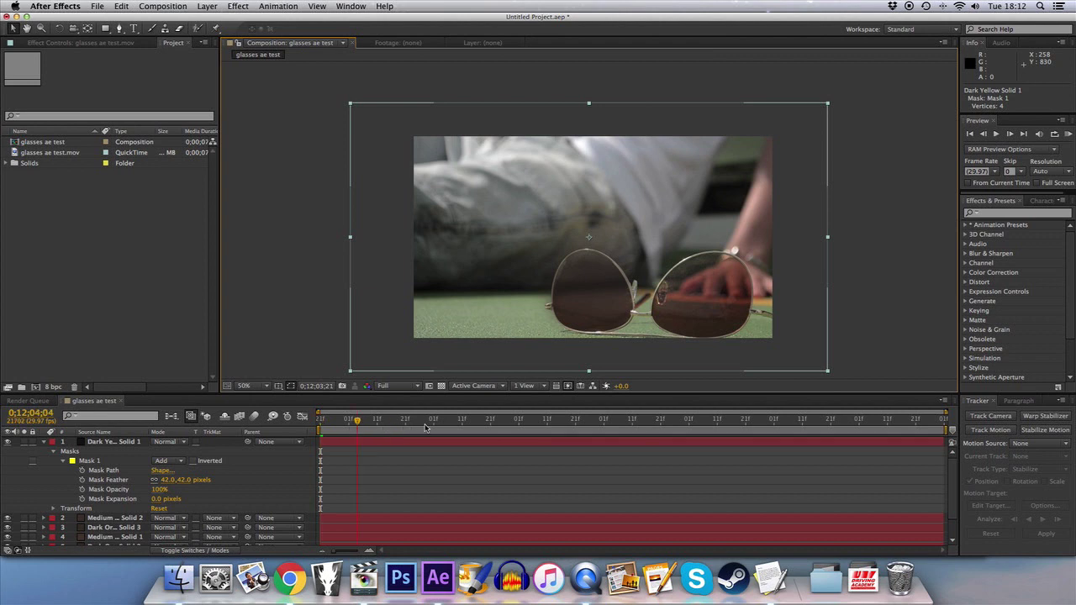
pyautogui.click(333, 429)
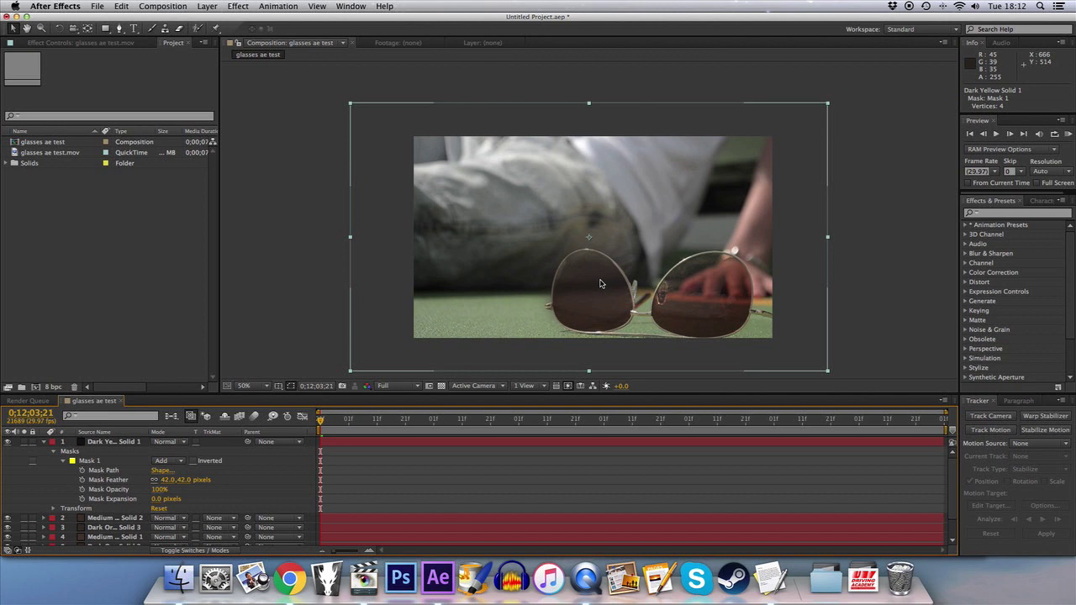
# Collapse the top solid's mask and transform properties, then deselect it.
pyautogui.click(44, 442)
pyautogui.click(112, 501)
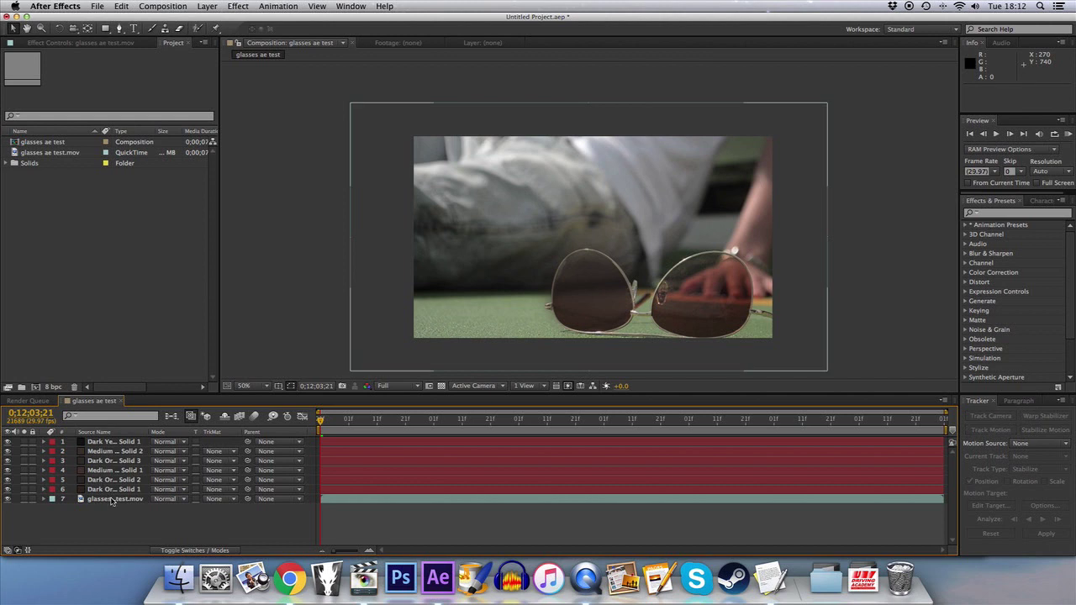